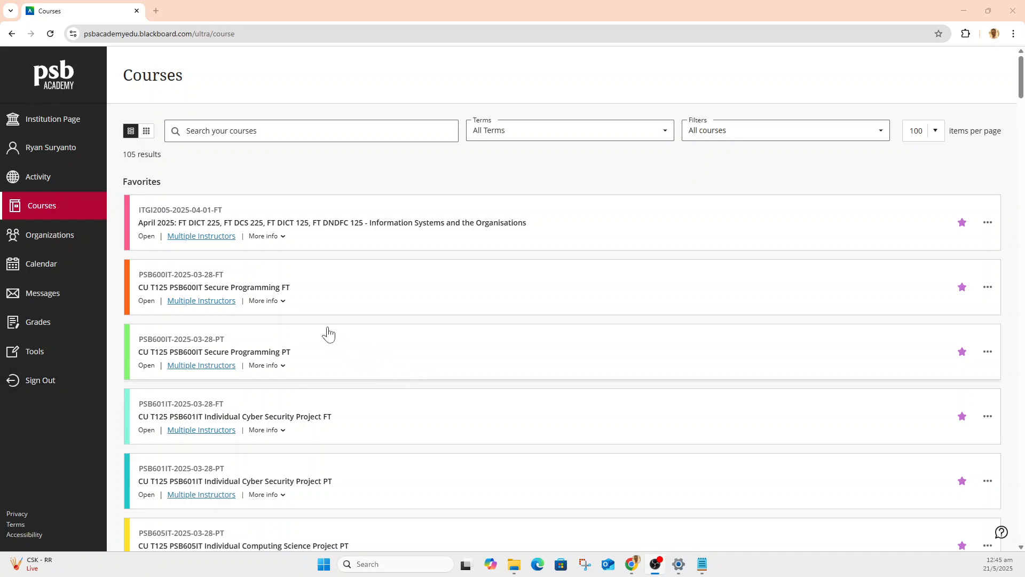
Open badstore-VMsetup.txt from the CU T125 PSB600IT Secure Programming FT course content and enlarge its preview to the maximum.
click(261, 290)
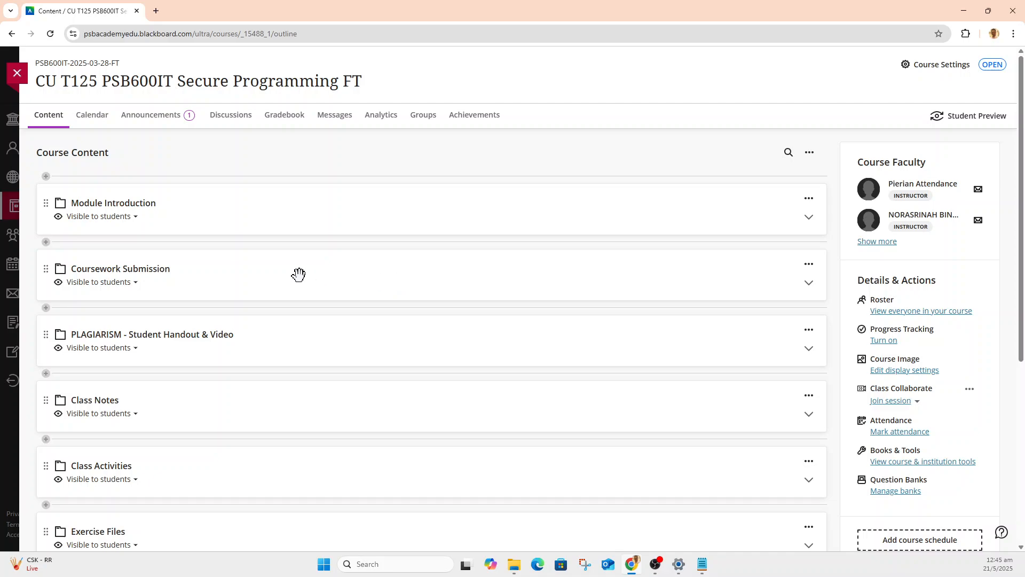
scroll(299, 274, down, 5)
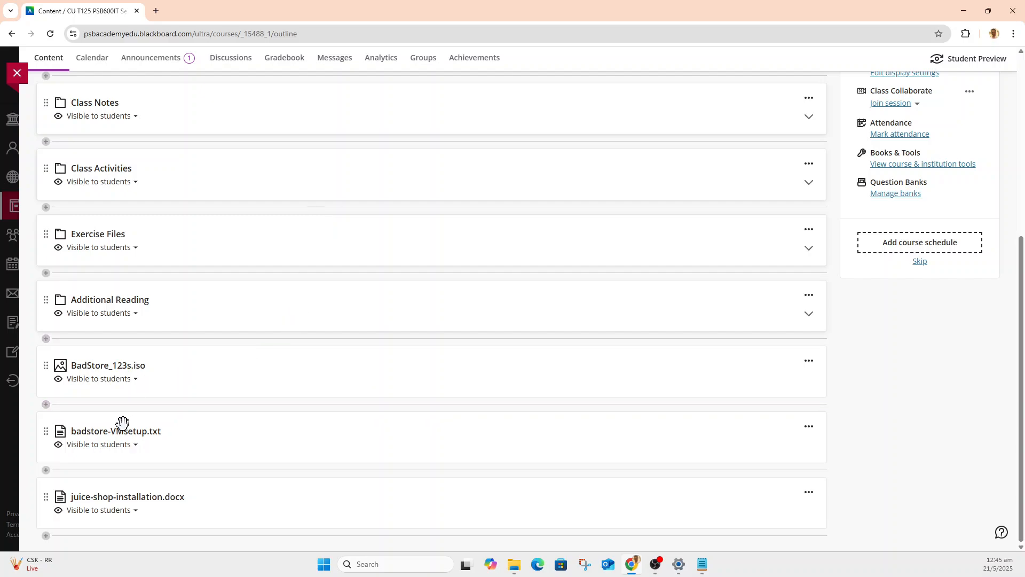
click(116, 432)
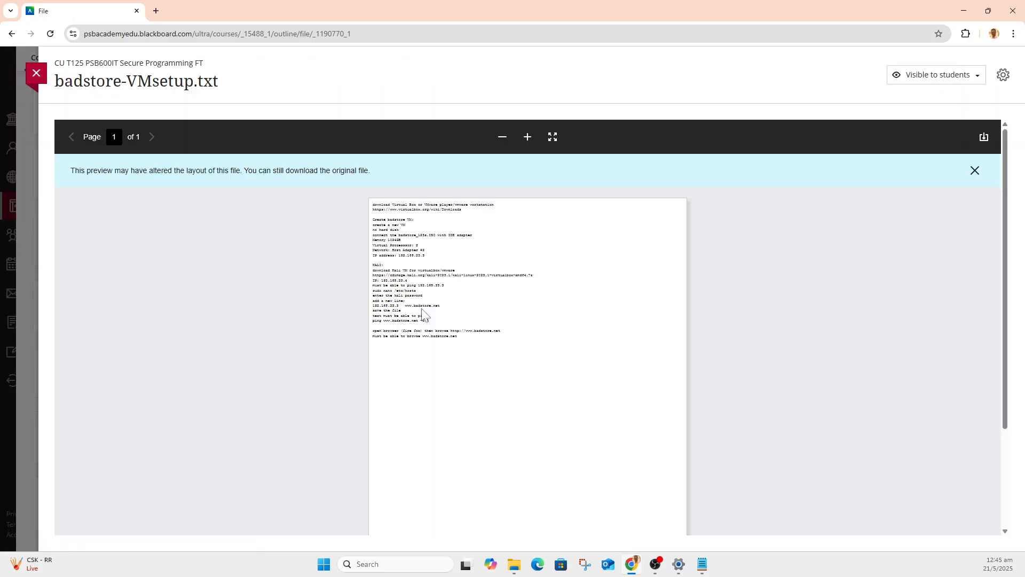
click(526, 139)
click(526, 139)
click(526, 139)
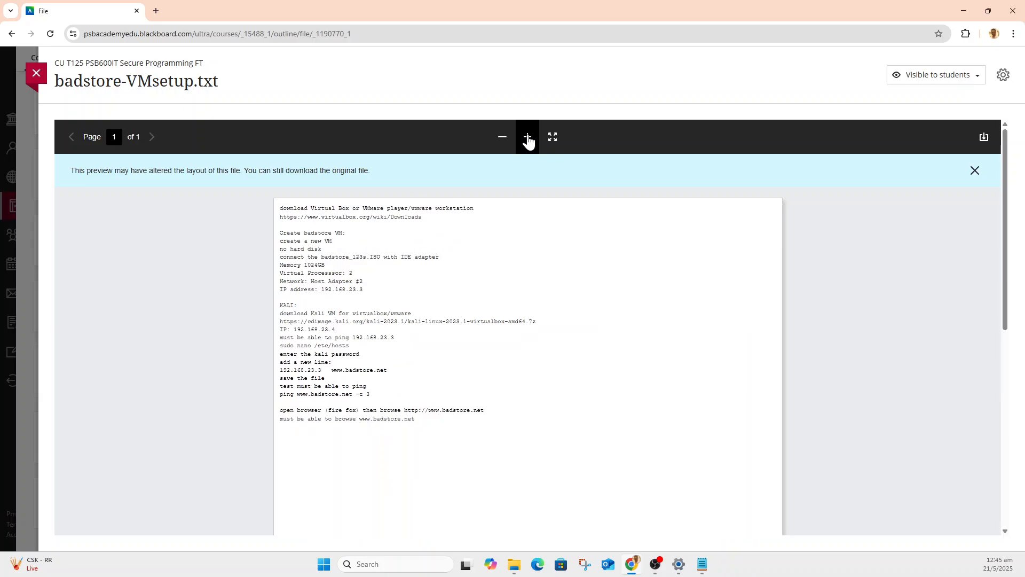
click(526, 139)
click(526, 139)
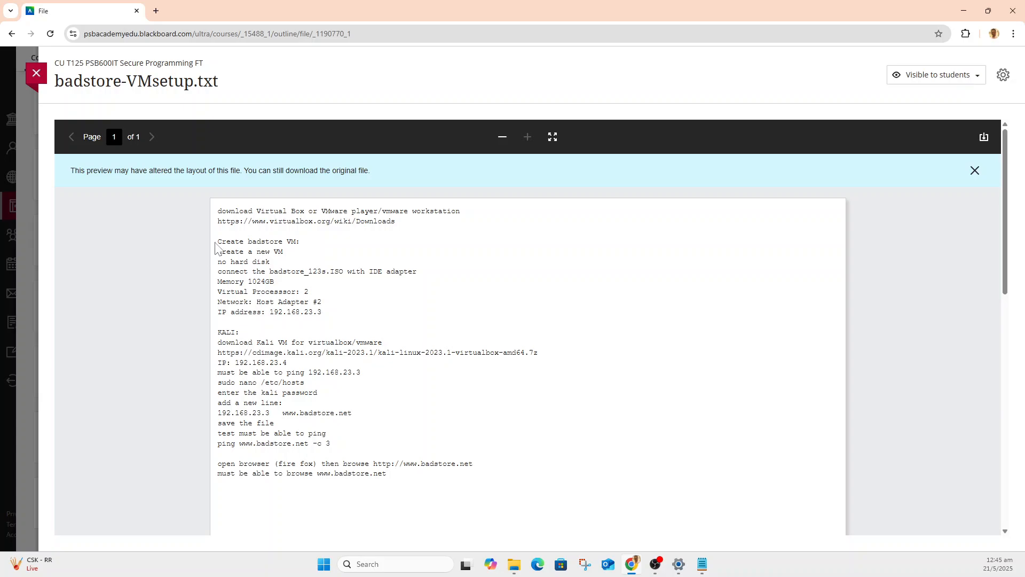
Examine the Badstore and Kali VM setup instructions in the file, highlighting them from "Create badstore VM" to the last line.
drag(218, 241, 336, 254)
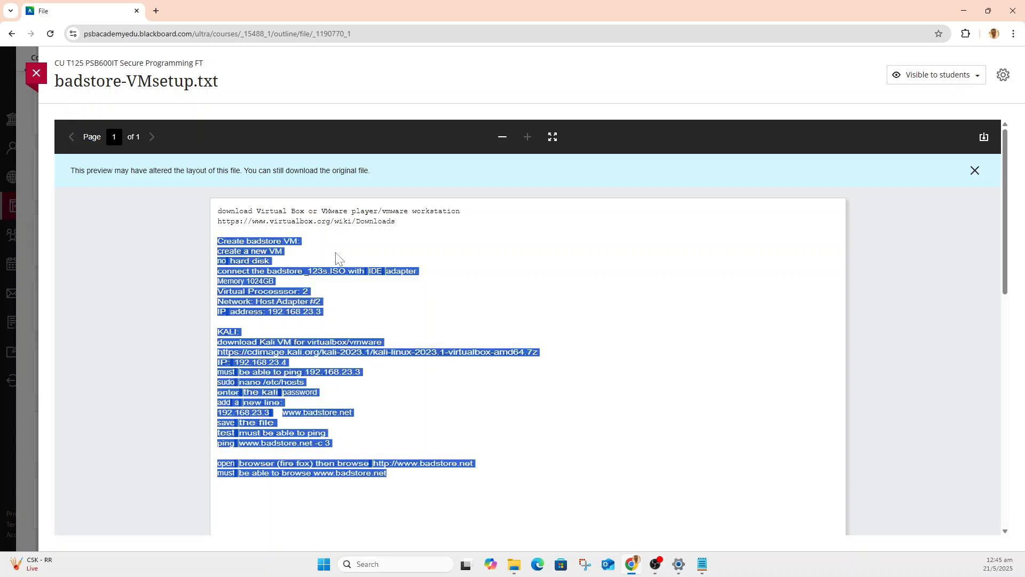
click(236, 338)
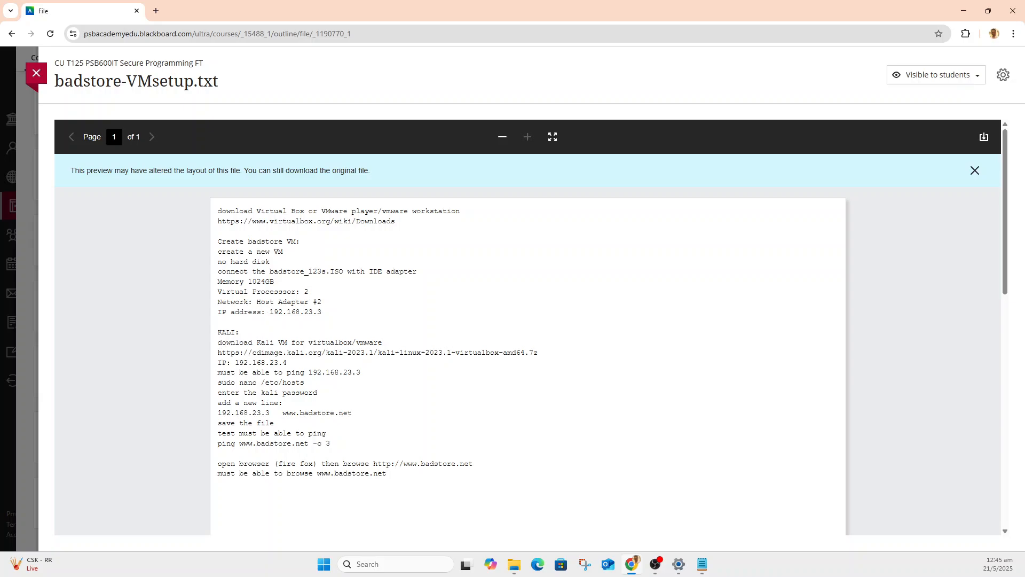
drag(329, 312, 219, 312)
click(271, 359)
drag(217, 241, 386, 473)
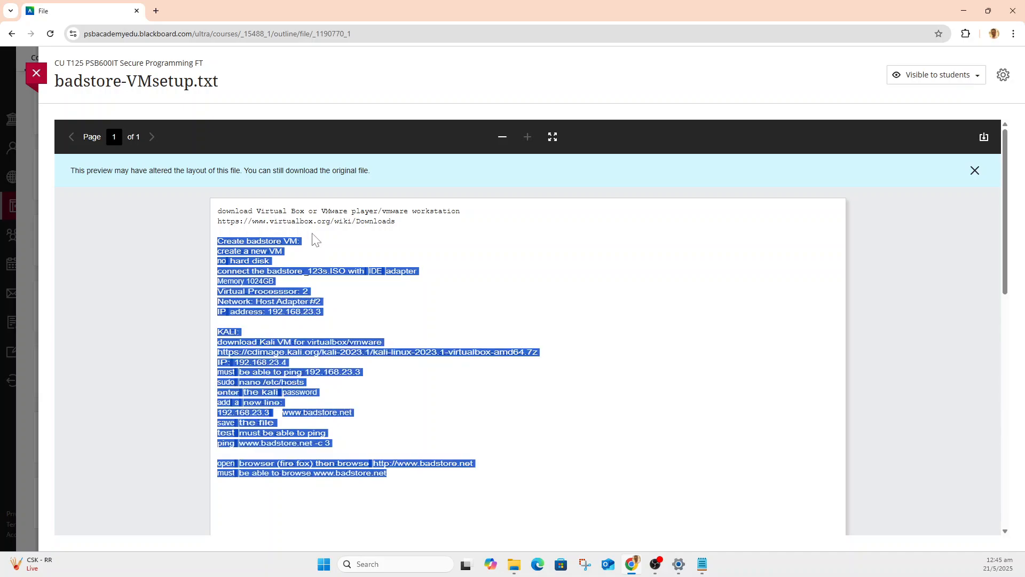
Copy the Oracle VirtualBox installer link from download_links.txt in Notepad into the address of a new Chrome tab.
click(703, 568)
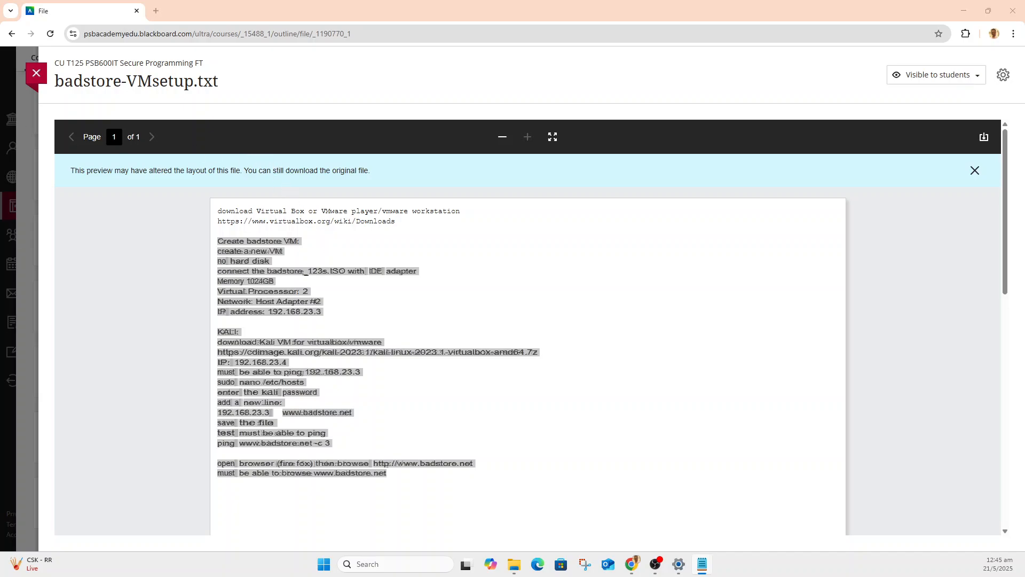
drag(0, 83, 645, 178)
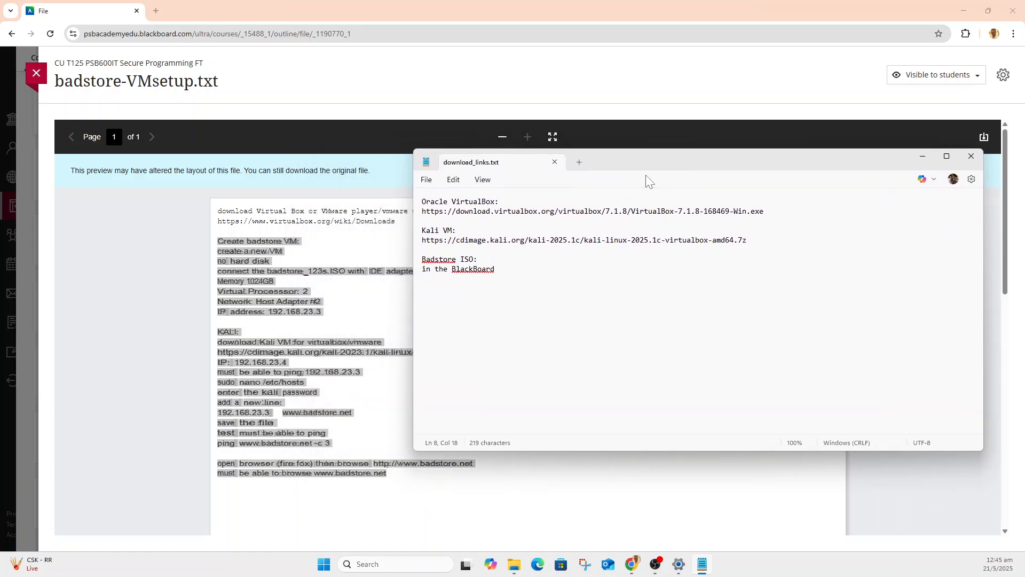
drag(422, 211, 755, 212)
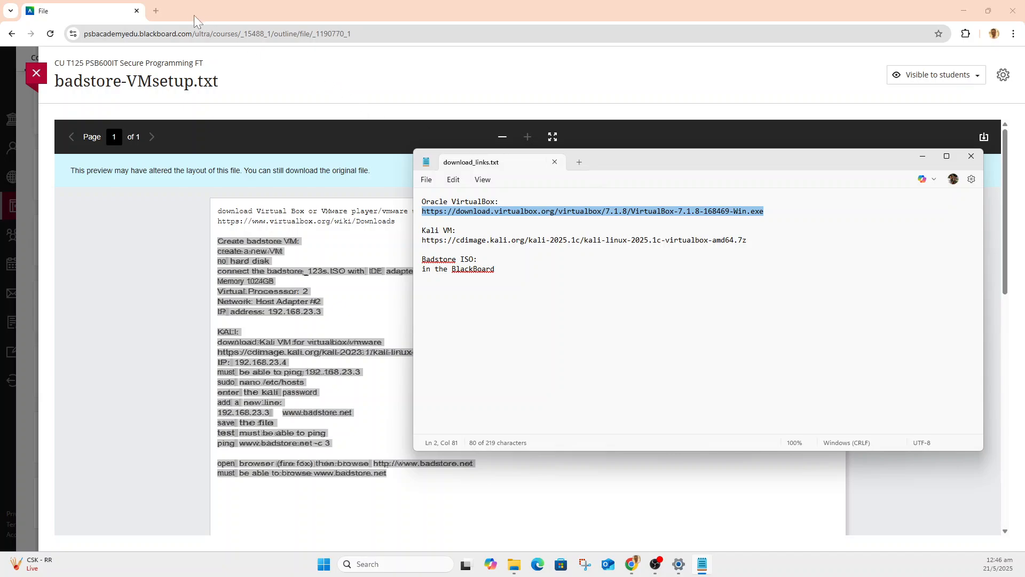
click(156, 11)
click(169, 33)
text(https://download.virtualbox.org/virtualbox/7.1.8/VirtualBox-7.1.8-168469-Win.exe)
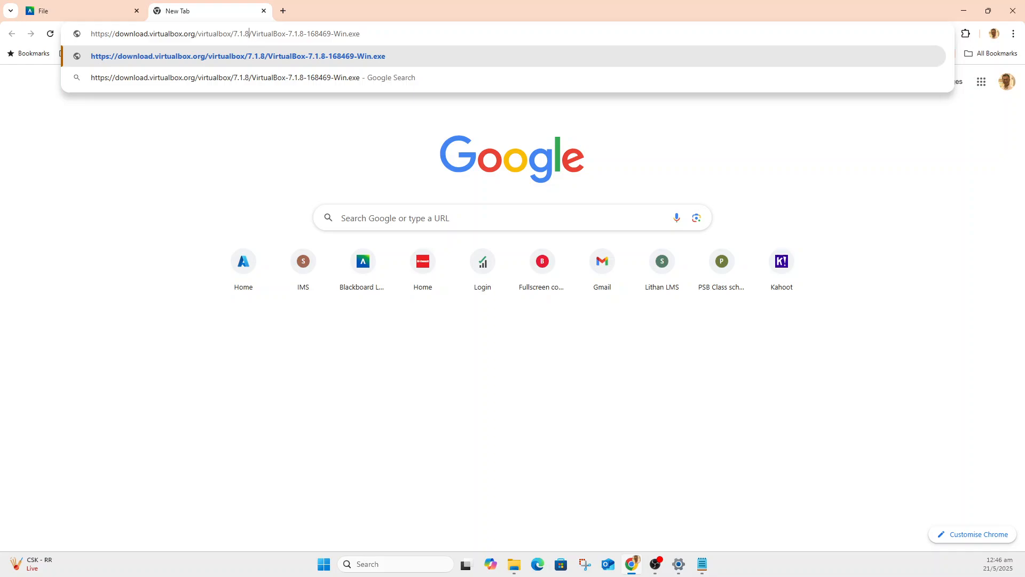
drag(197, 33, 360, 33)
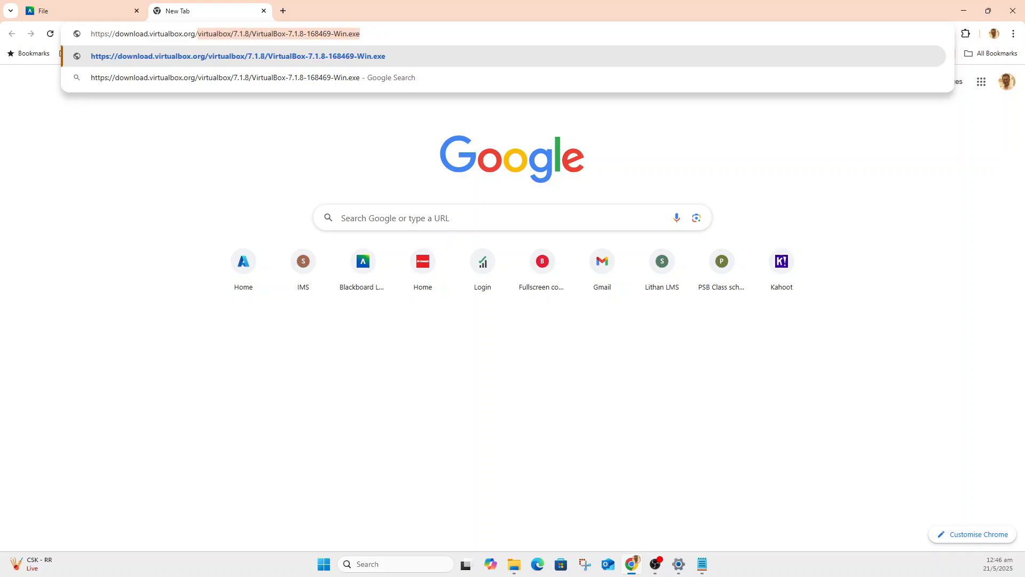
key(BackSpace)
key(Return)
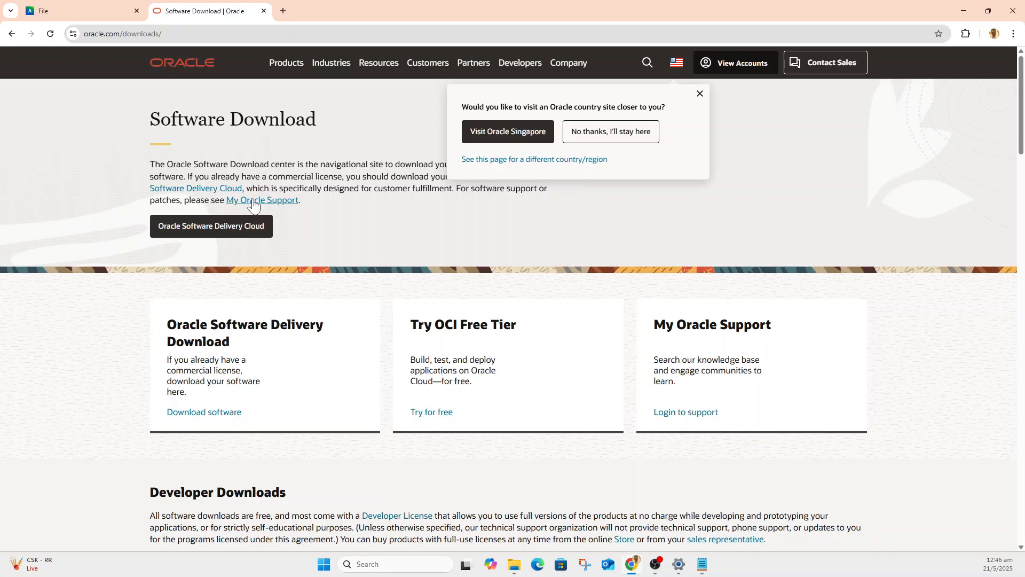
scroll(404, 291, down, 5)
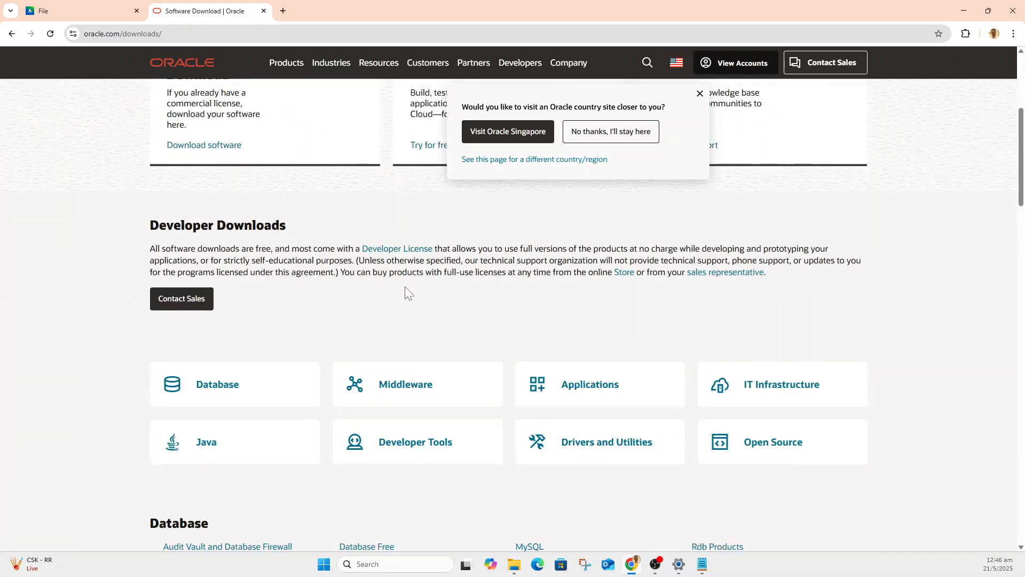
scroll(405, 286, down, 4)
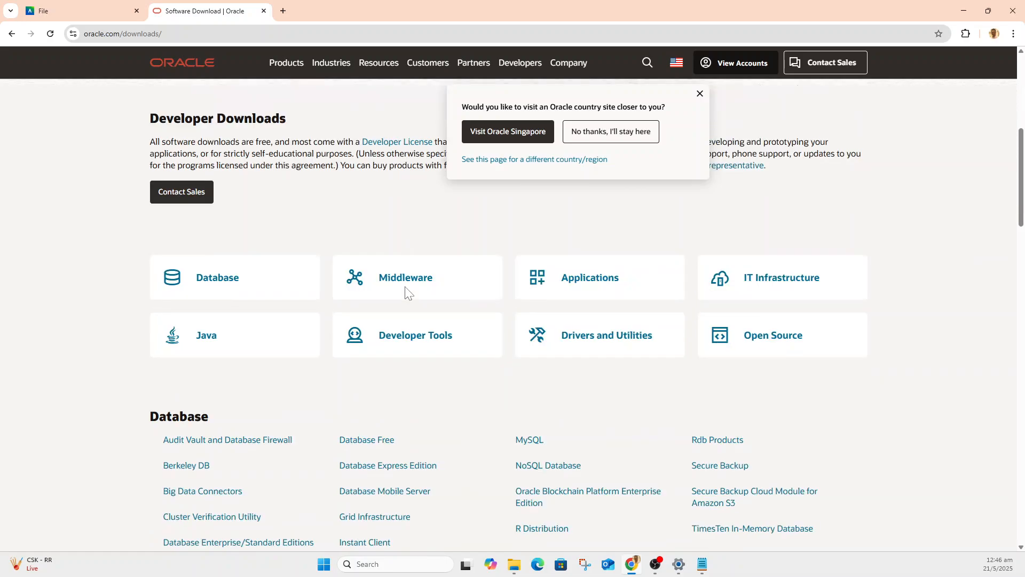
scroll(405, 286, up, 4)
click(12, 33)
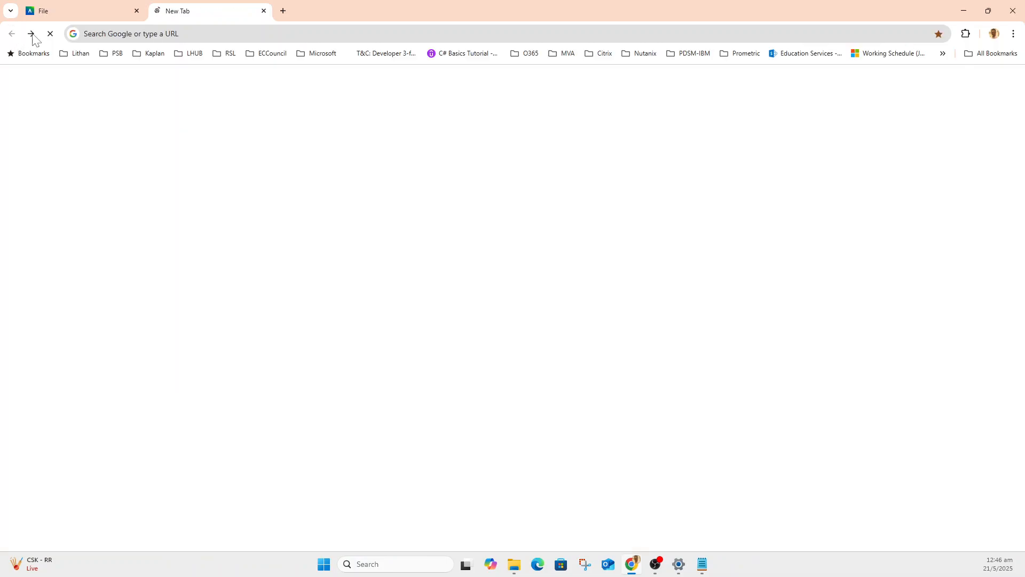
Open virtualbox.org/wiki/Downloads and inspect the link options of the Windows hosts platform package without choosing any.
click(110, 33)
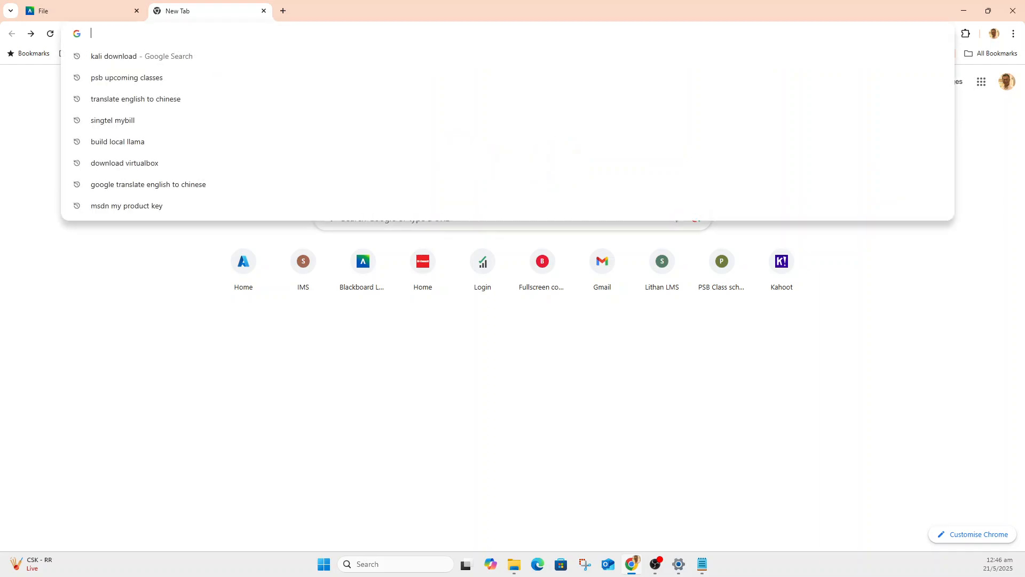
text(virtualbox.org/wiki/Downloads)
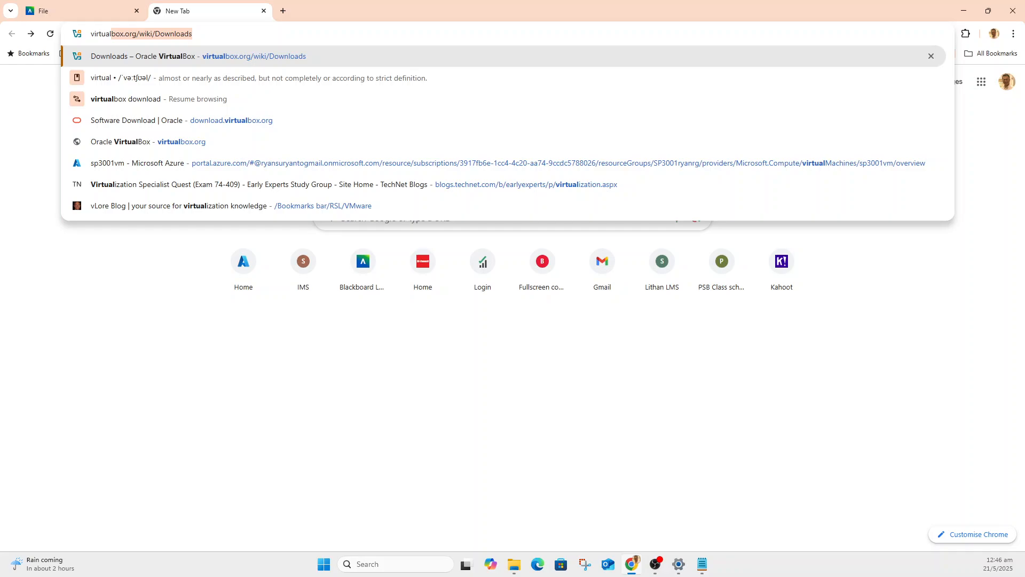
click(244, 56)
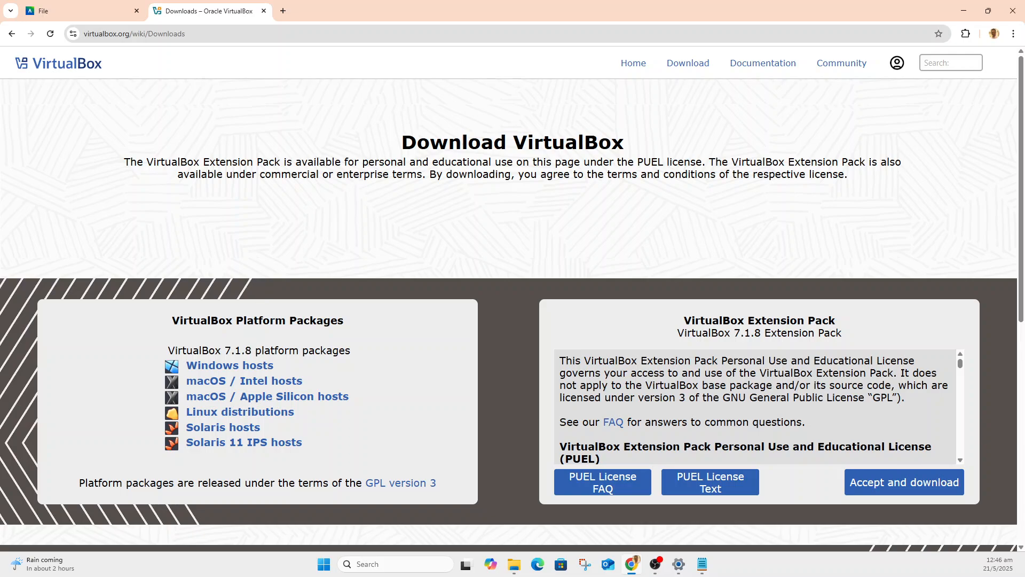
right_click(238, 365)
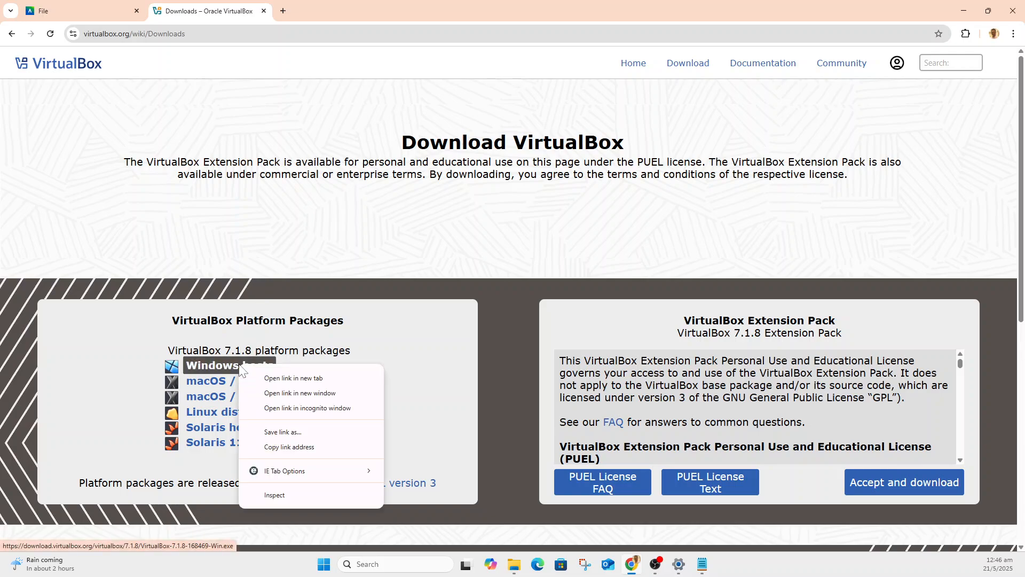
click(275, 233)
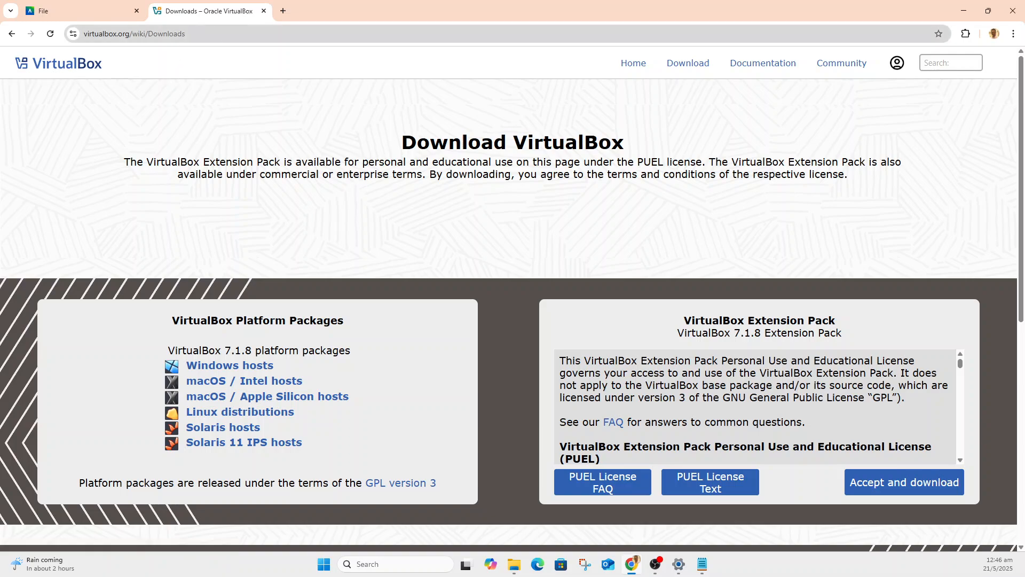
Switch to File Explorer and select the VirtualBox-7.1.8-168469-Win application in the secure_pogramming_vms folder.
click(514, 566)
drag(0, 91, 701, 147)
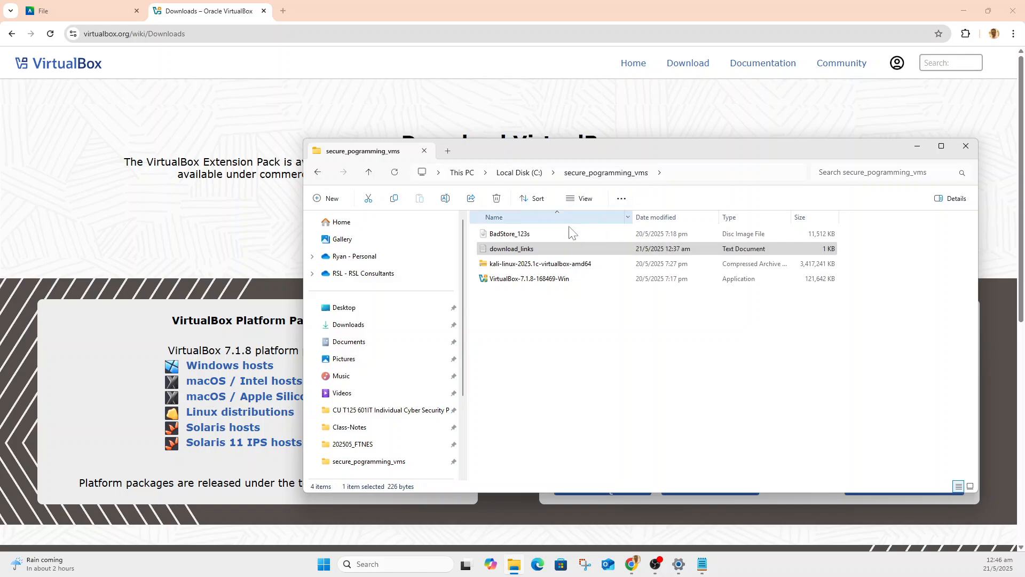
click(531, 280)
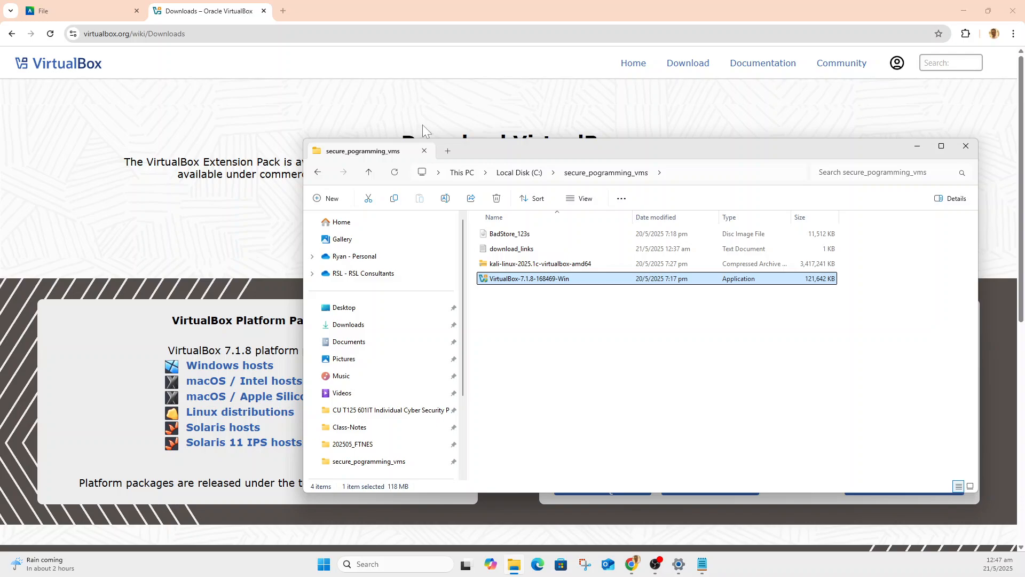
Highlight the Kali VM link in download_links.txt in Notepad, and close the badstore-VMsetup.txt preview in Chrome to return to the course content.
click(701, 564)
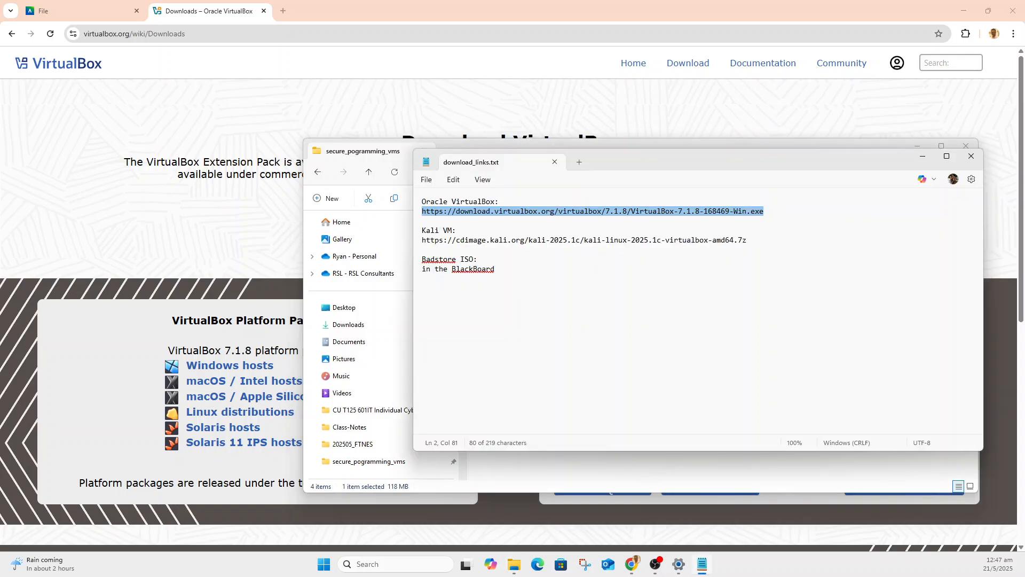
drag(422, 241, 753, 248)
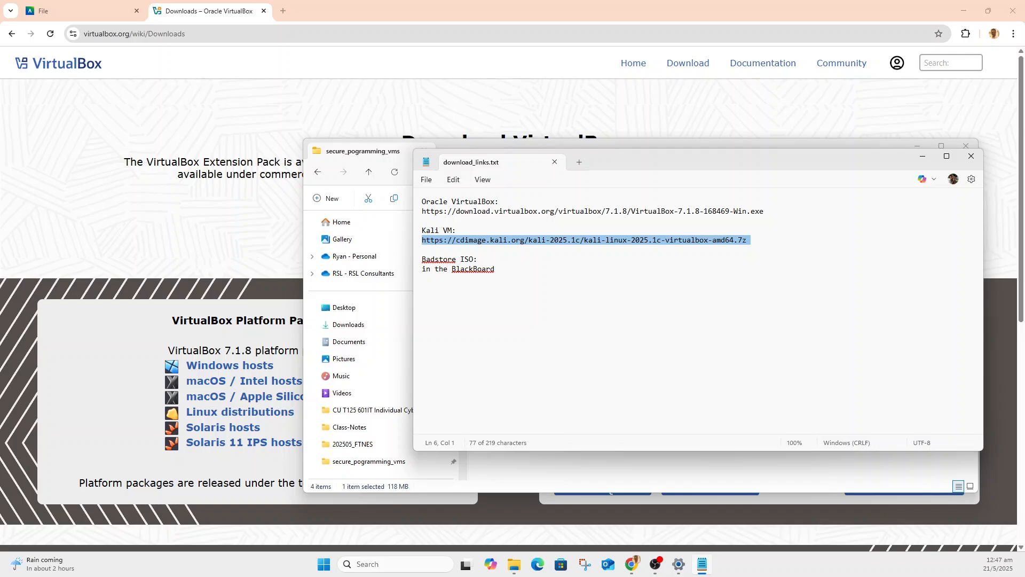
click(49, 8)
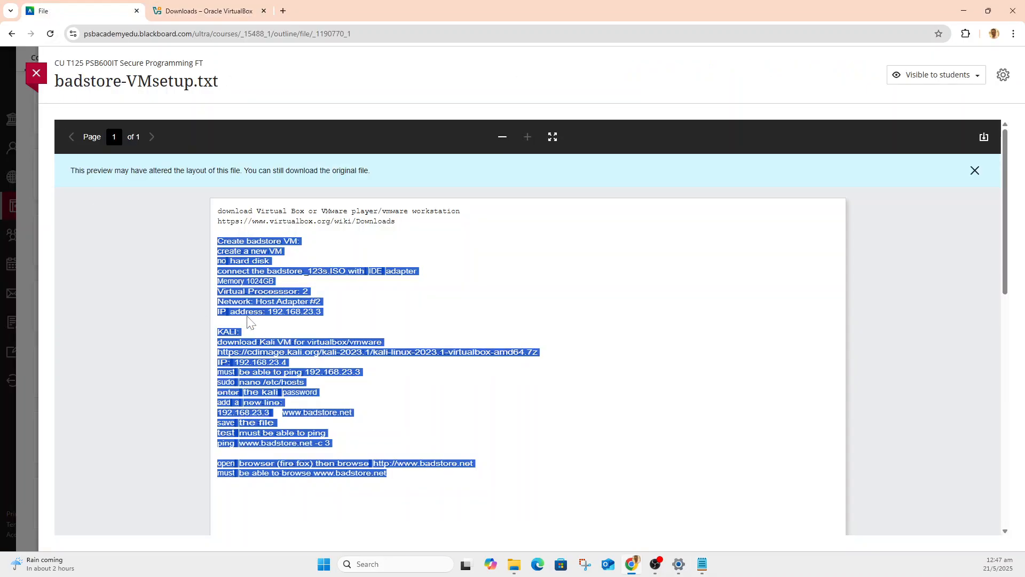
click(35, 74)
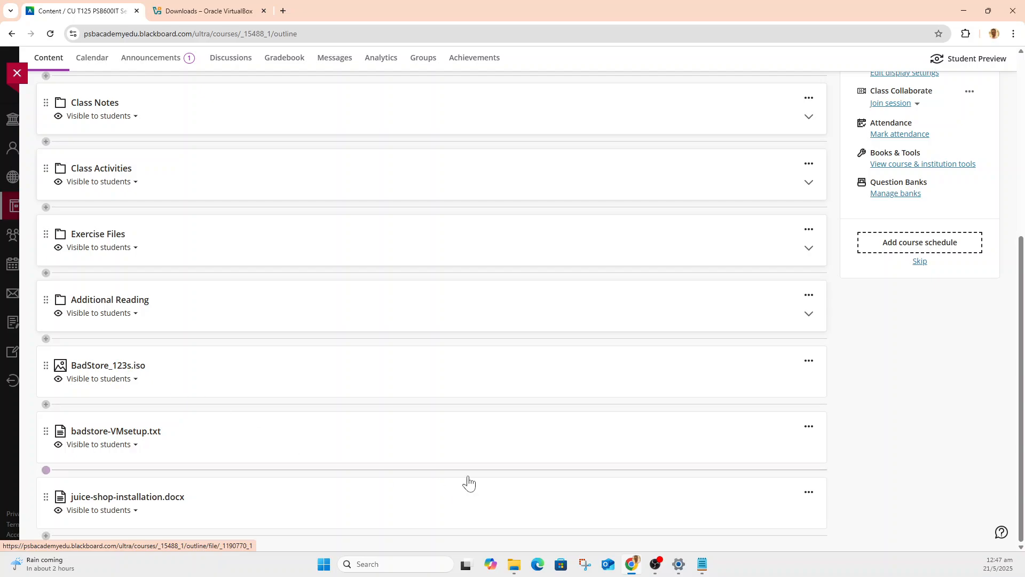
Run the VirtualBox-7.1.8-168469-Win installer from the secure_pogramming_vms folder and advance the setup wizard to the End-User License Agreement text.
click(514, 545)
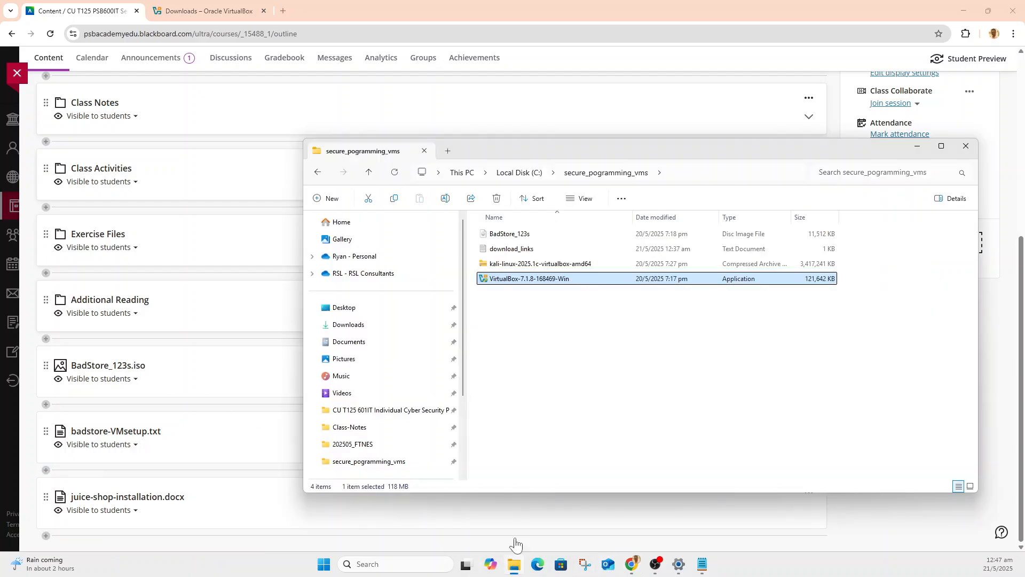
click(544, 339)
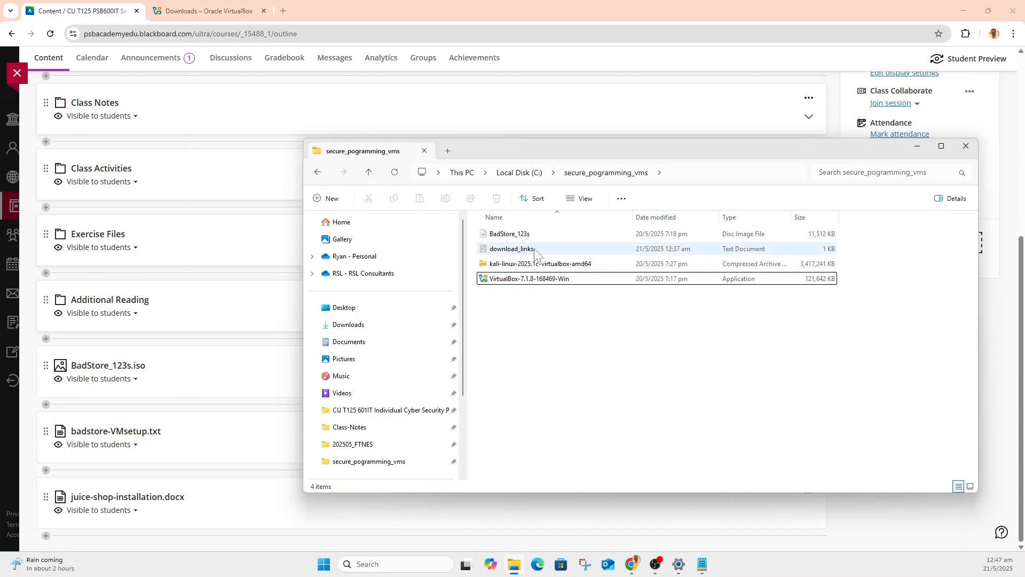
double_click(543, 279)
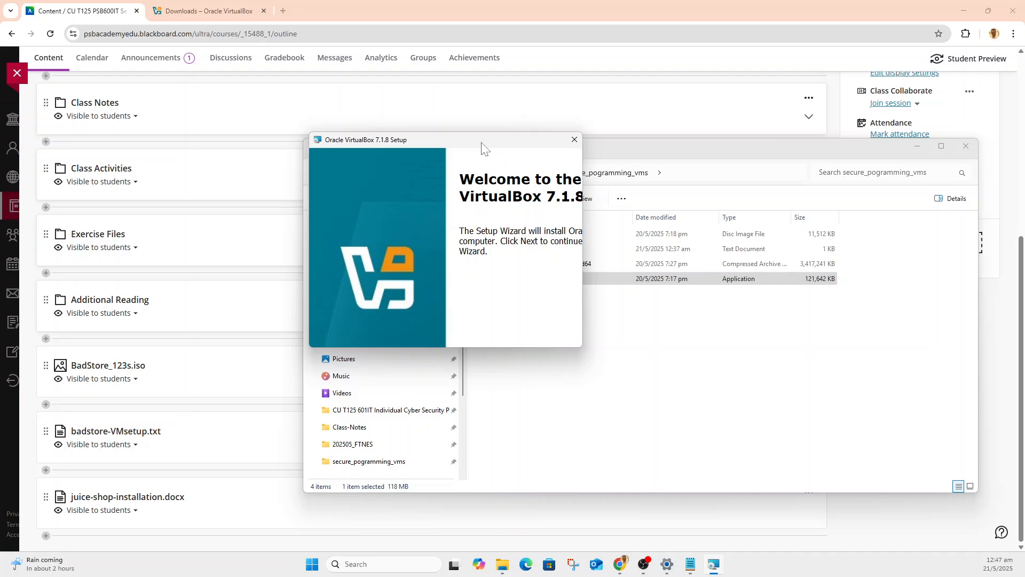
drag(487, 146, 269, 98)
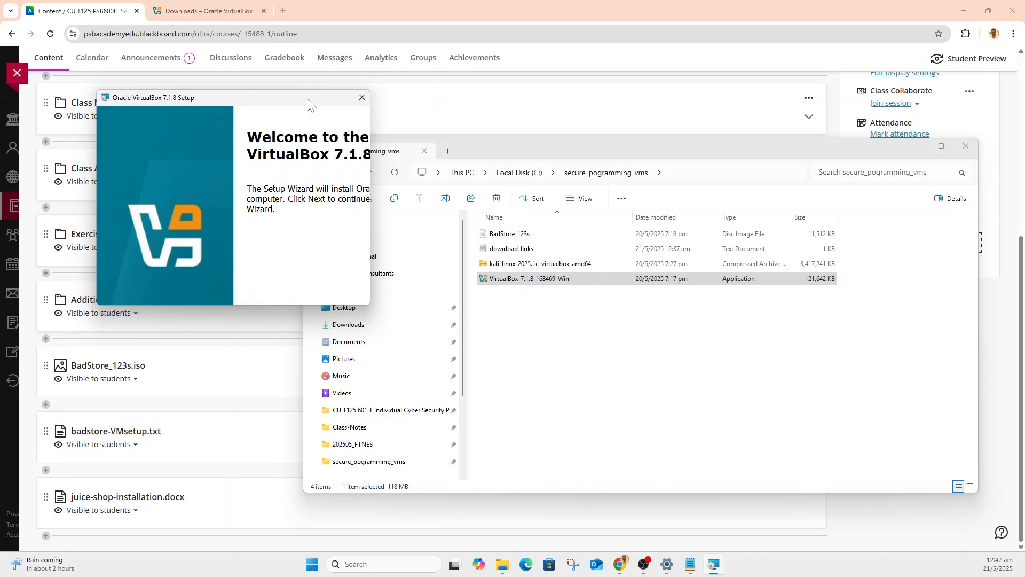
drag(307, 100, 0, 140)
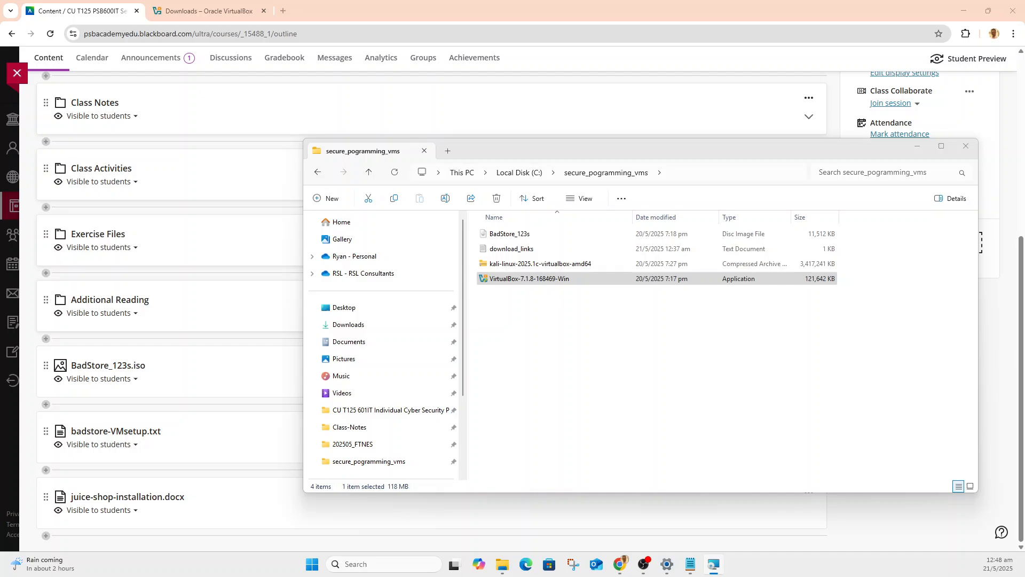
drag(0, 140, 0, 140)
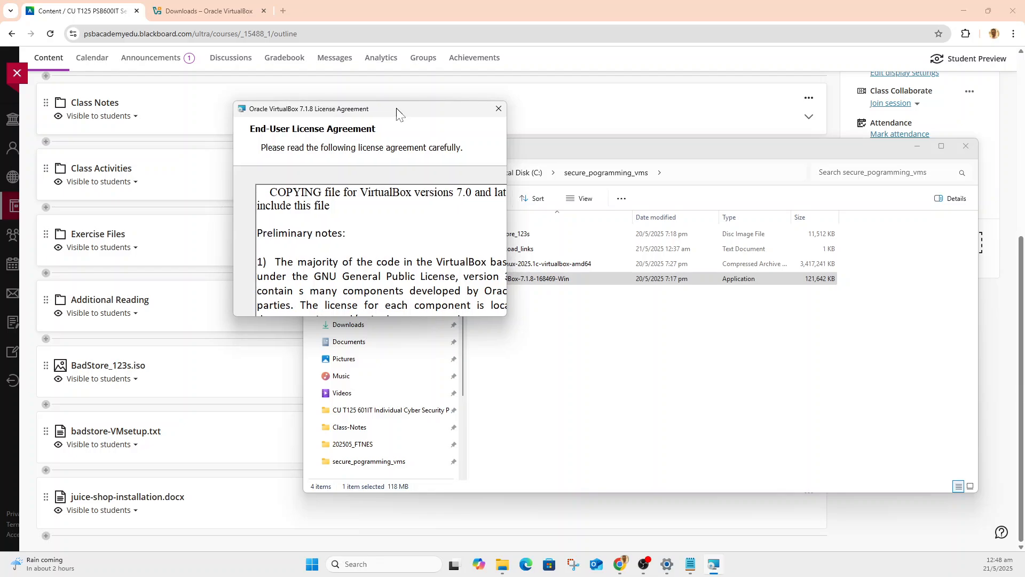
scroll(359, 218, down, 15)
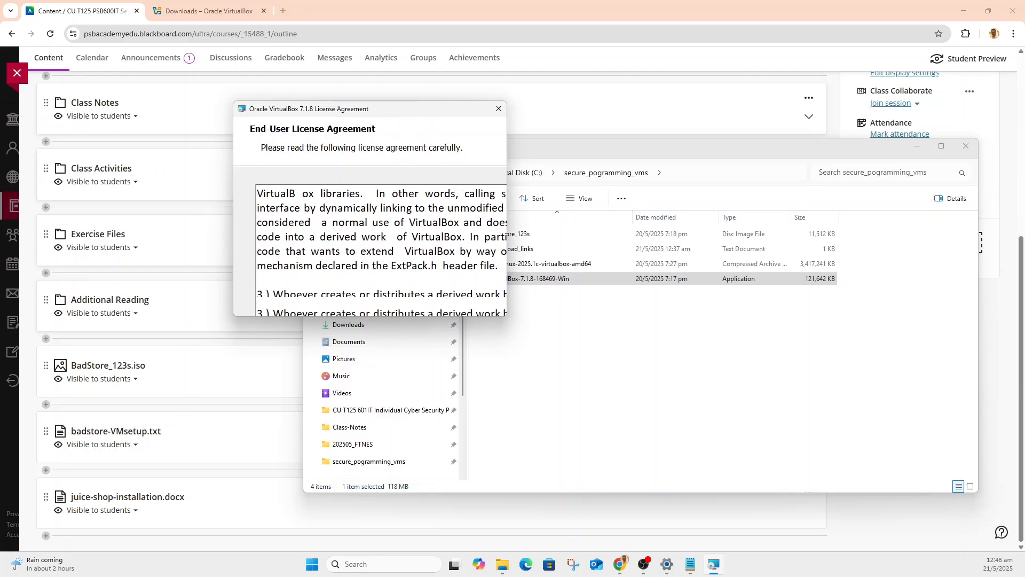
Move the VirtualBox setup wizard to the primary display, uncover it by minimizing OBS, and accept the terms in the License Agreement.
scroll(381, 240, down, 9)
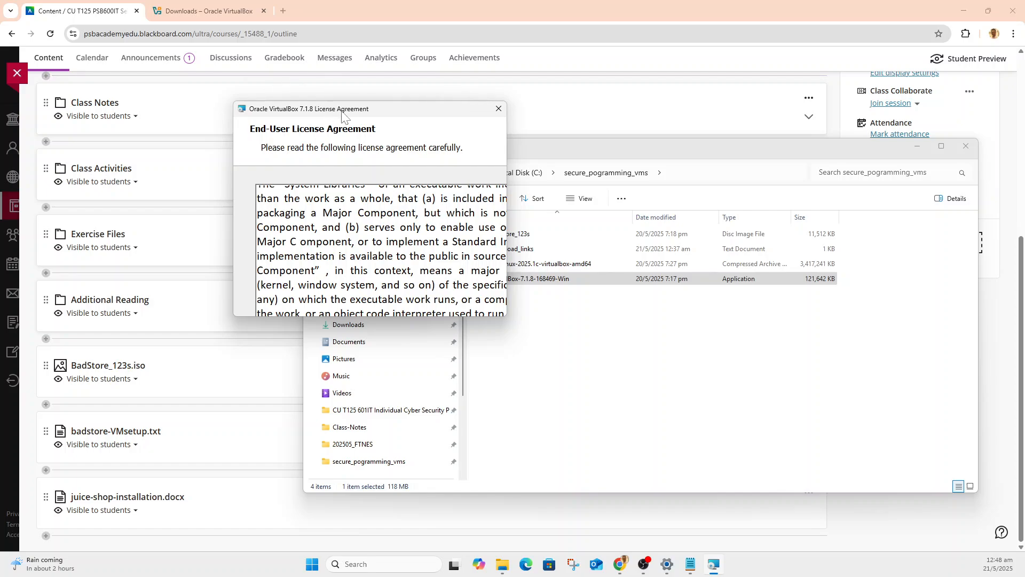
drag(343, 111, 0, 115)
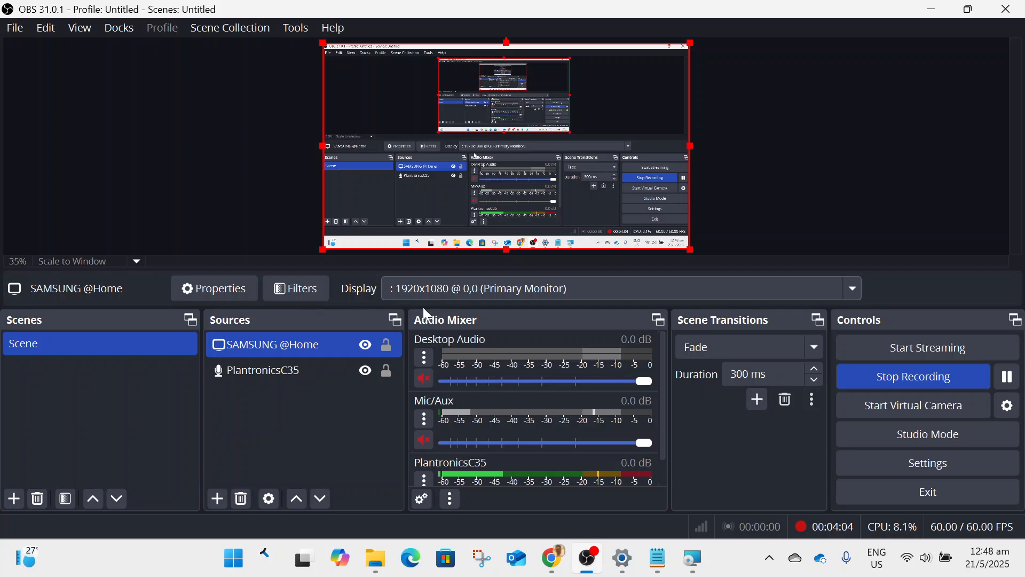
click(932, 9)
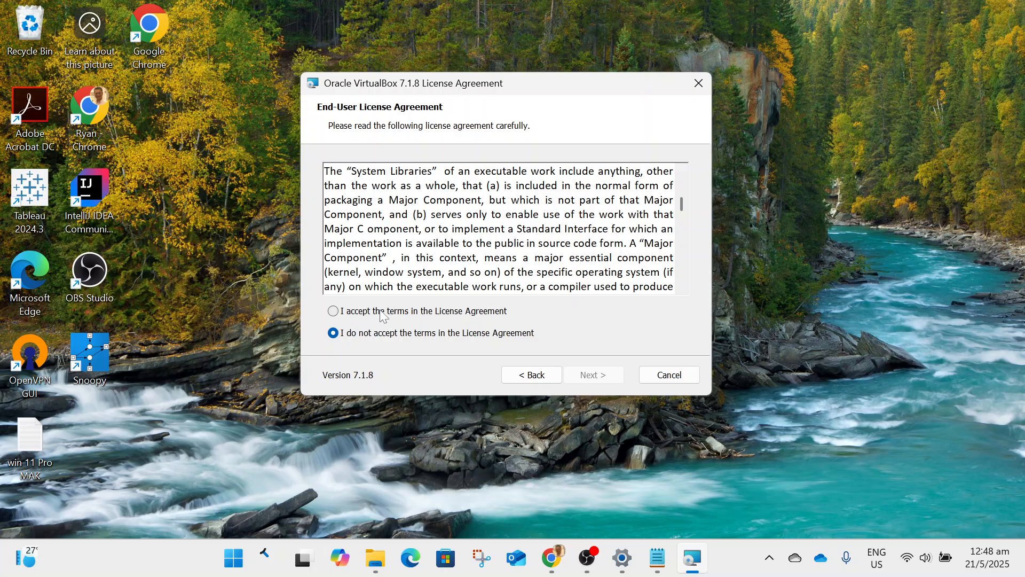
click(419, 310)
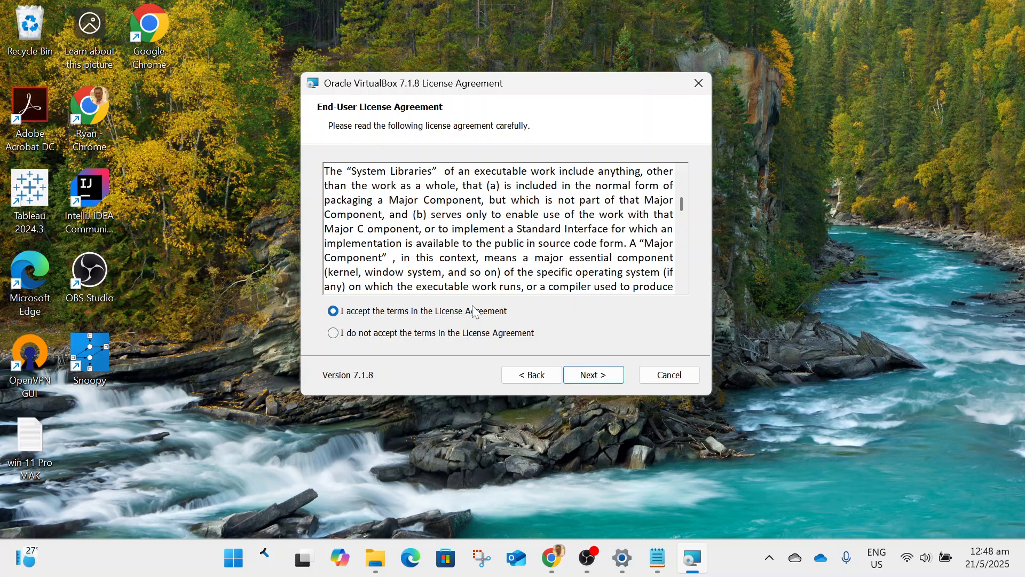
click(601, 380)
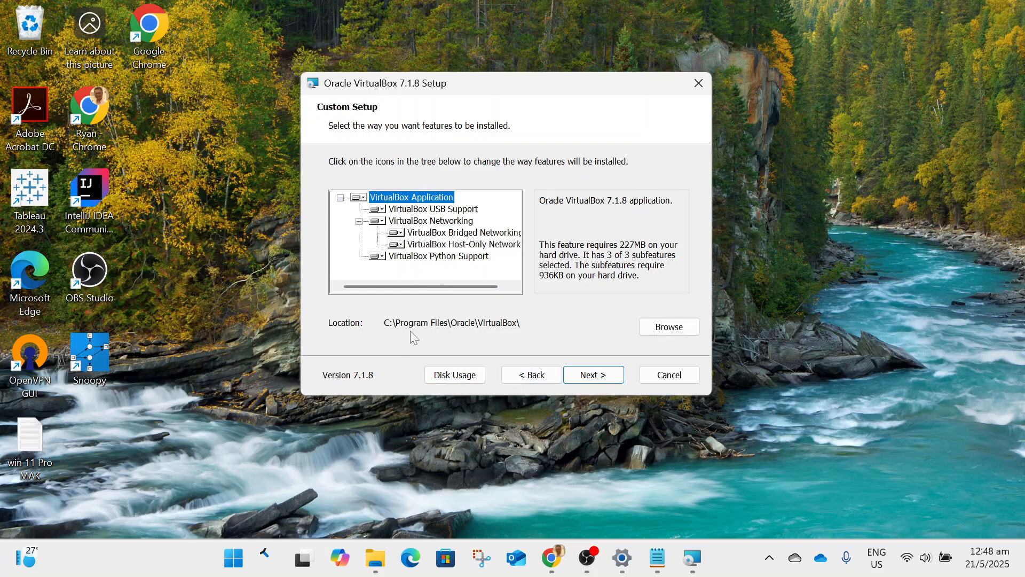
Keep the default features and install location, and agree to proceed past the network interfaces and missing Python dependencies warnings.
click(594, 376)
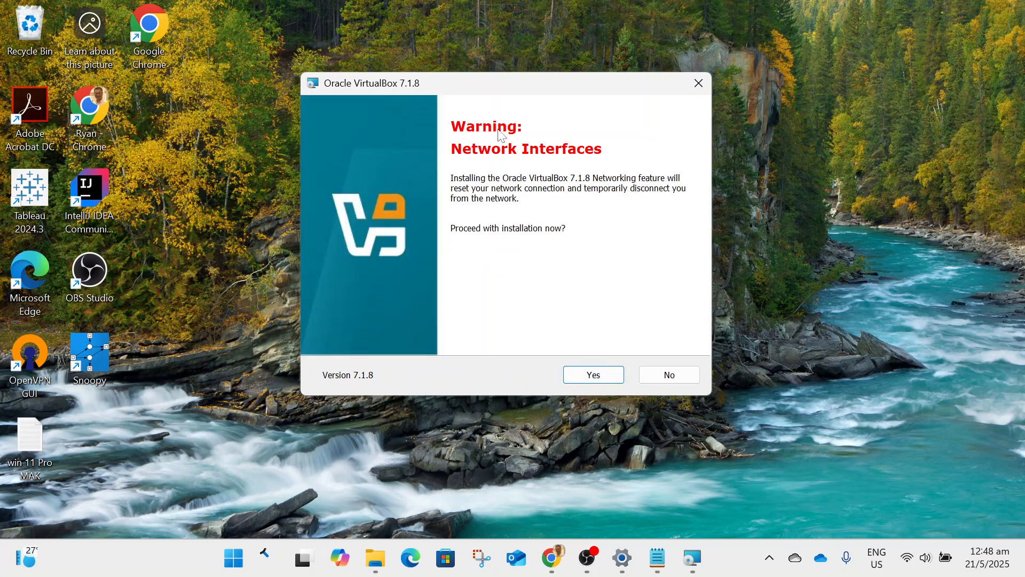
click(597, 378)
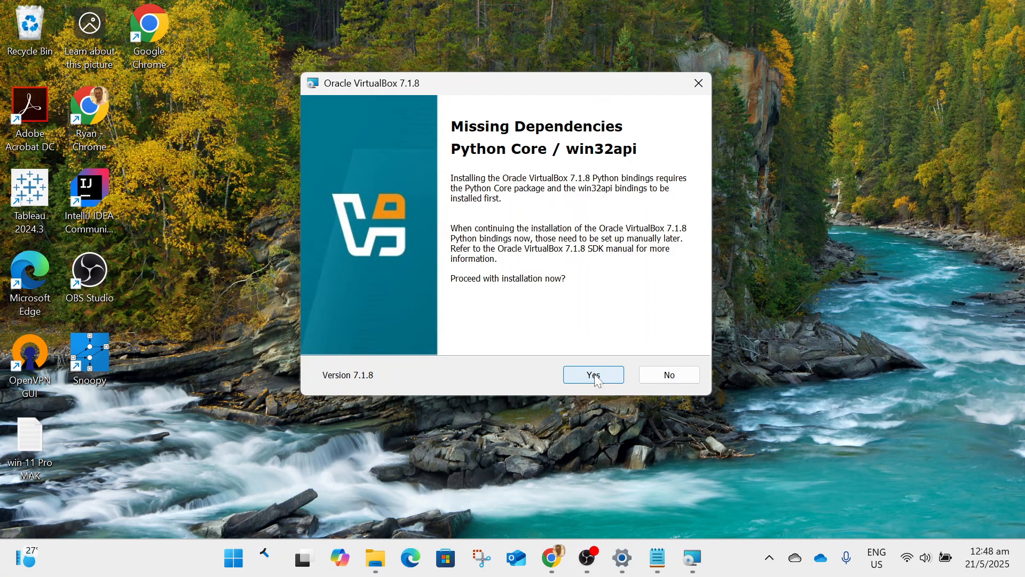
click(597, 378)
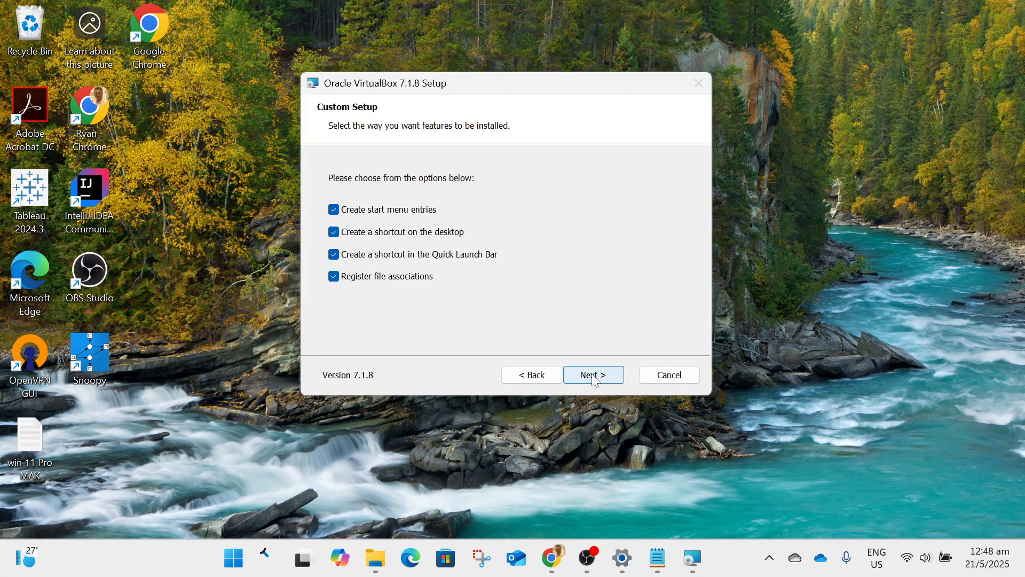
Keep all shortcut and file association options, install VirtualBox 7.1.8, and finish the setup with the option to start it after installation.
click(598, 378)
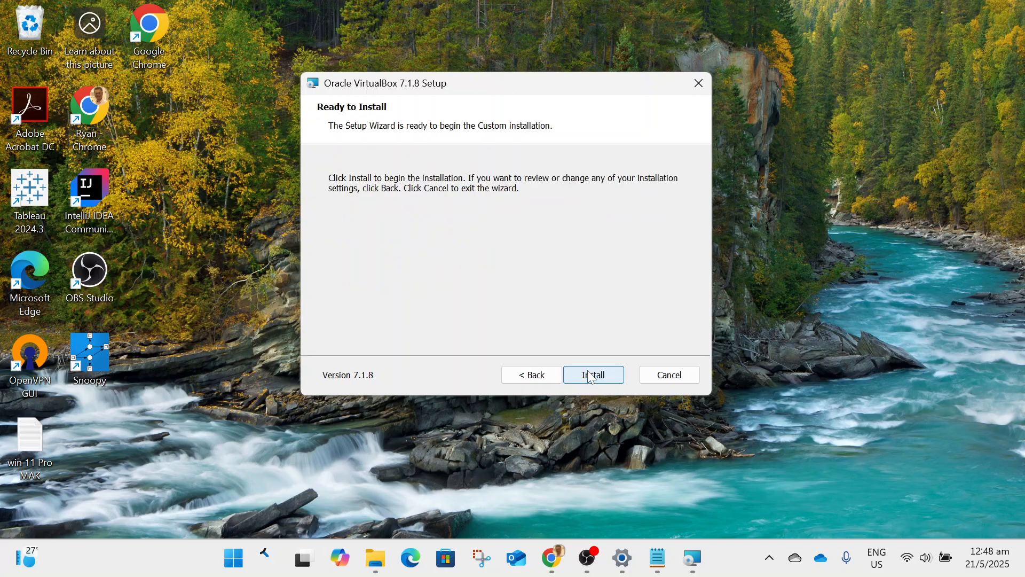
click(585, 380)
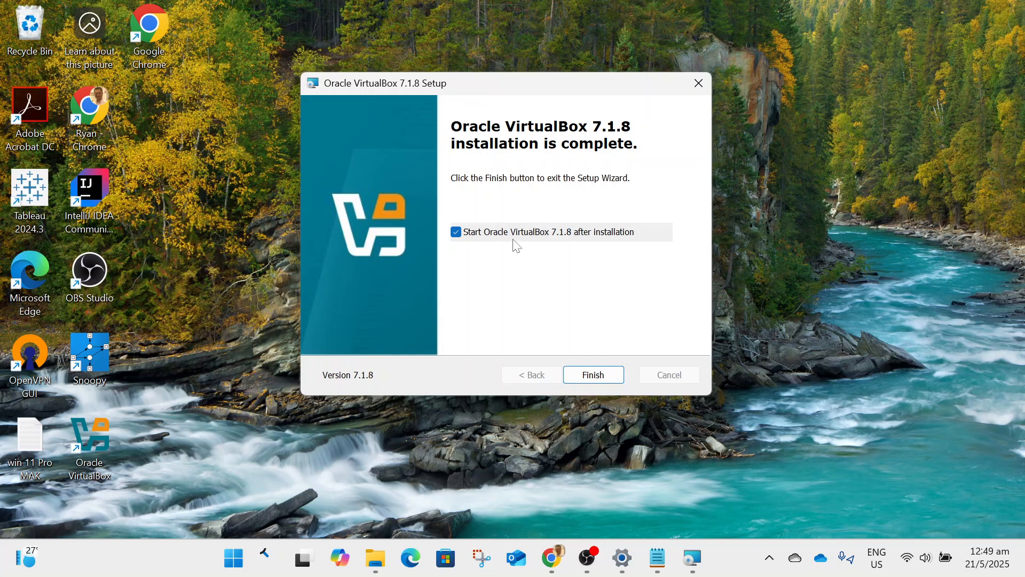
click(583, 375)
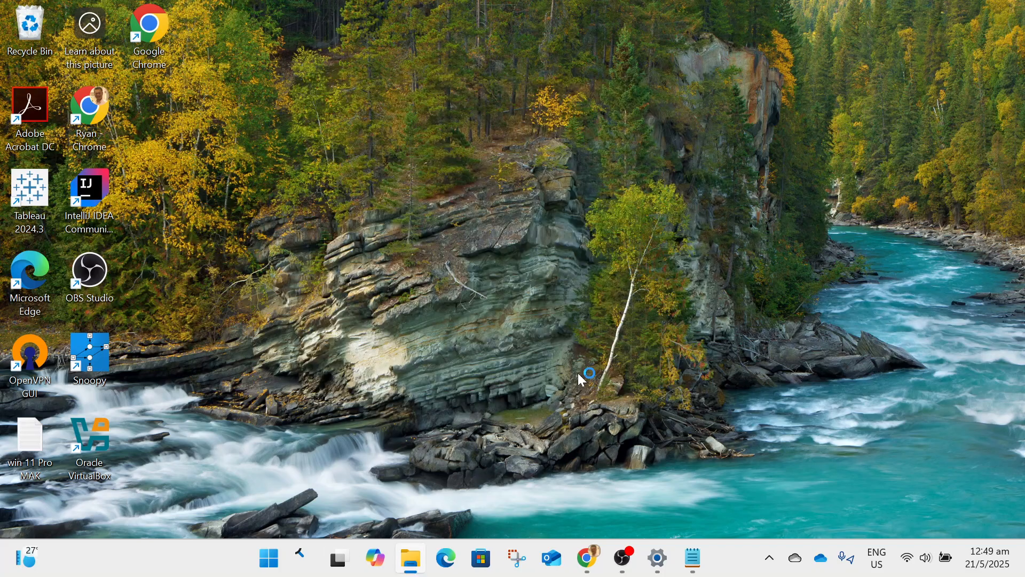
Switch to OBS and set the captured display to S24F350: 1920x1080 @ 1920,0.
mouse_move(623, 558)
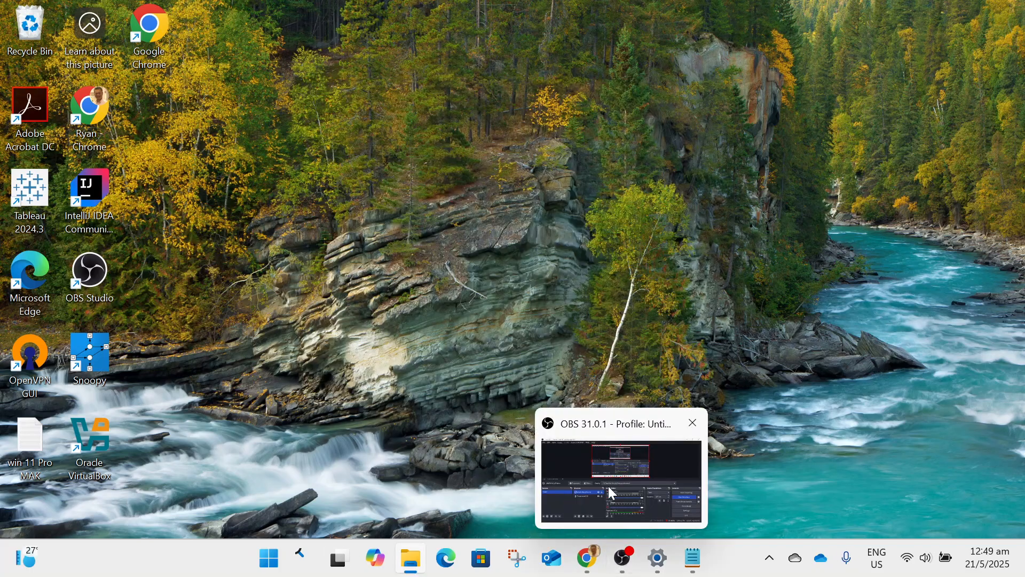
click(582, 468)
click(433, 289)
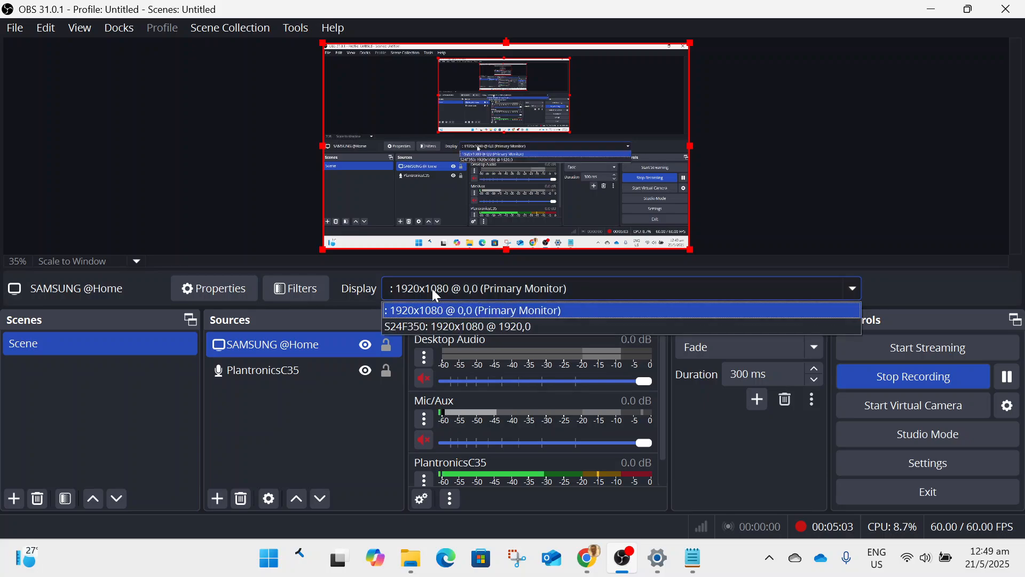
click(439, 326)
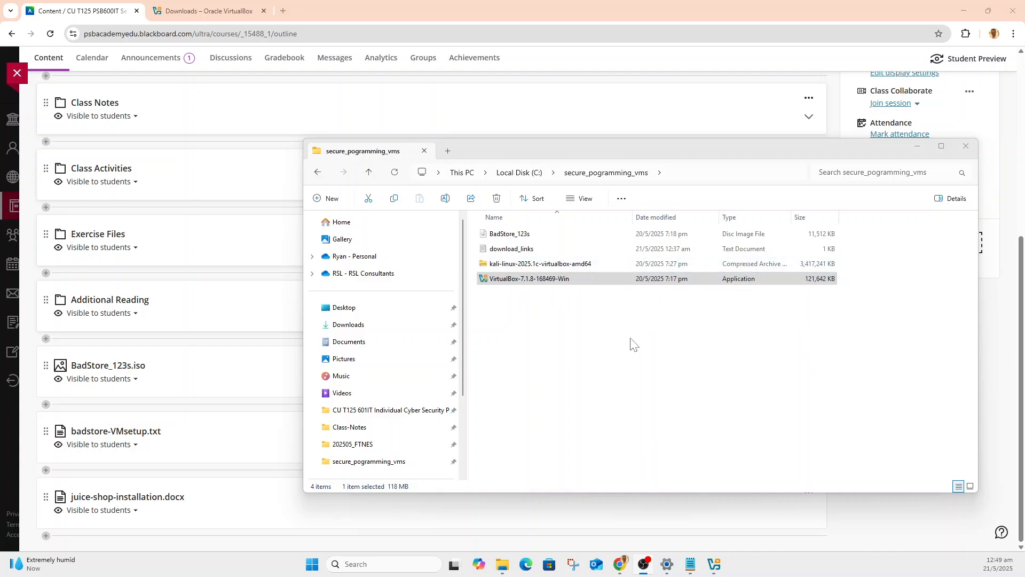
Close the secure_pogramming_vms folder window, launch Oracle VirtualBox, and bring its manager window onto the secondary display.
click(966, 147)
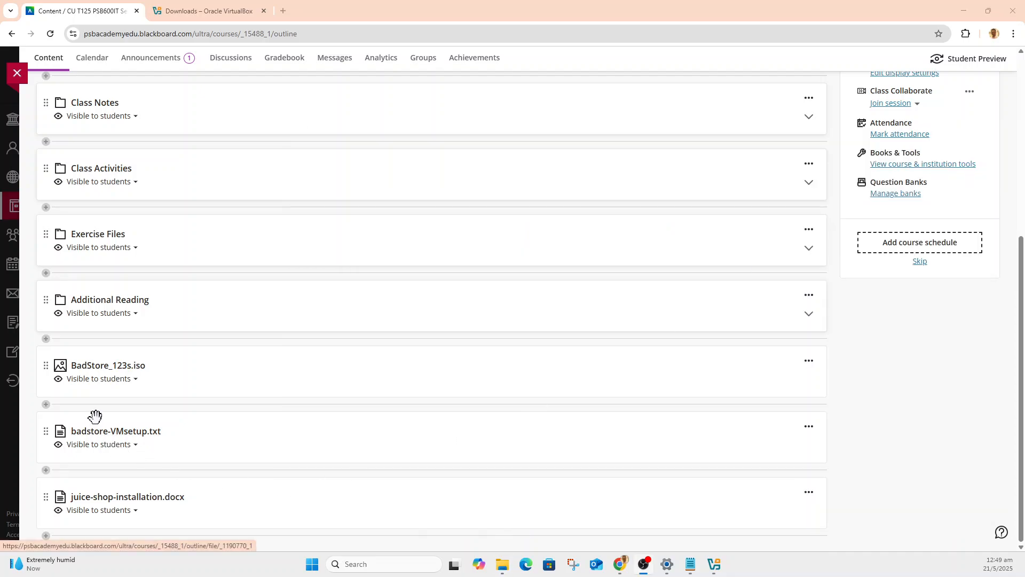
click(312, 564)
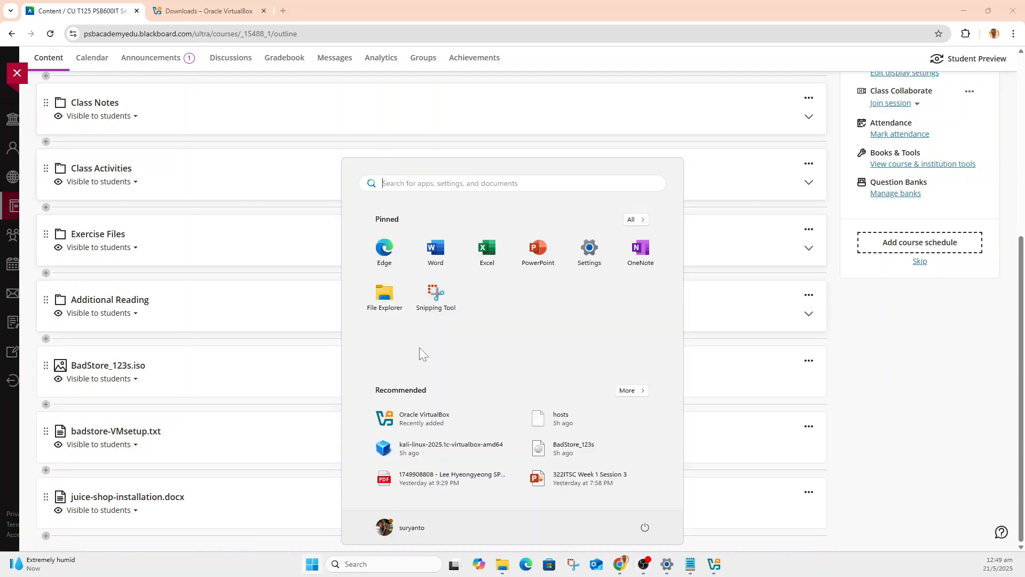
click(433, 418)
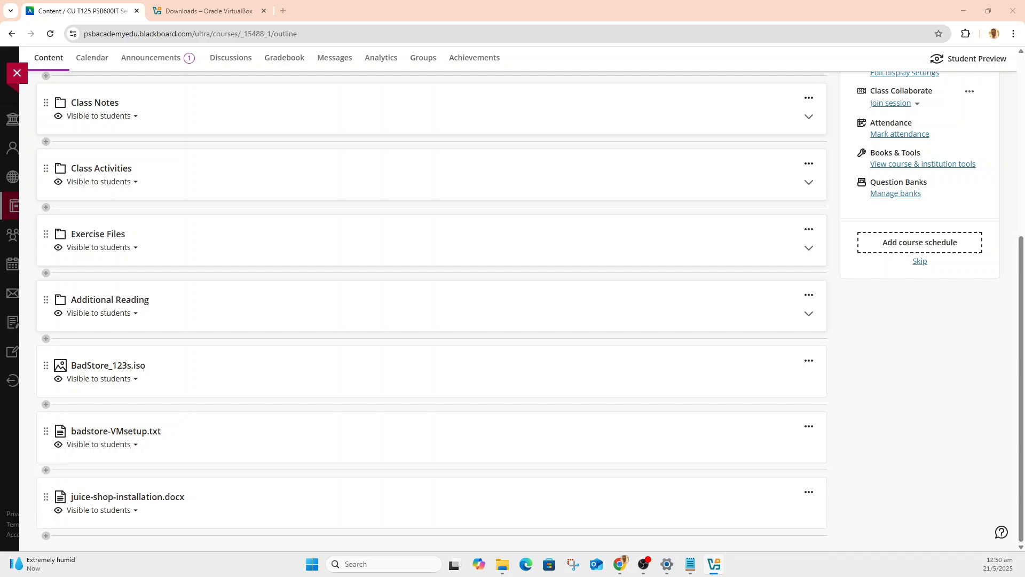
drag(0, 51, 353, 79)
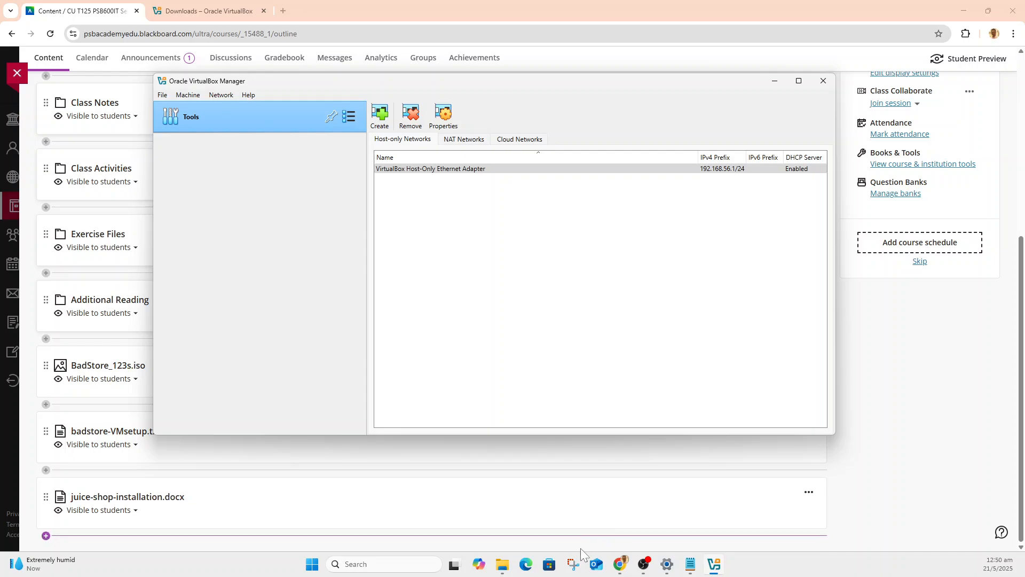
Switch to File Explorer and extract the kali-linux-2025.1c-virtualbox-amd64 archive directly into C:\secure_pogramming_vms\, showing the copy details.
click(503, 567)
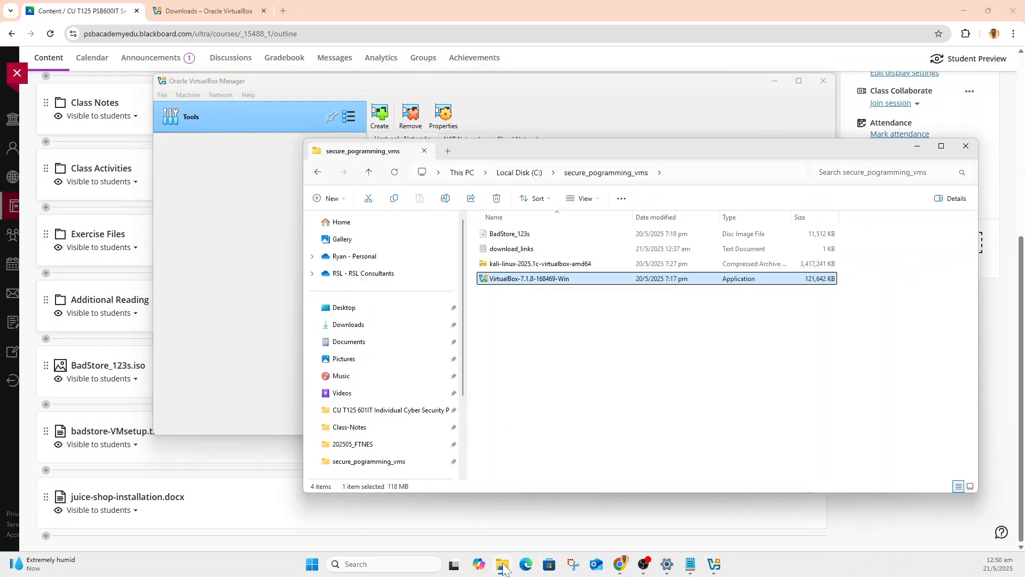
click(537, 348)
click(555, 267)
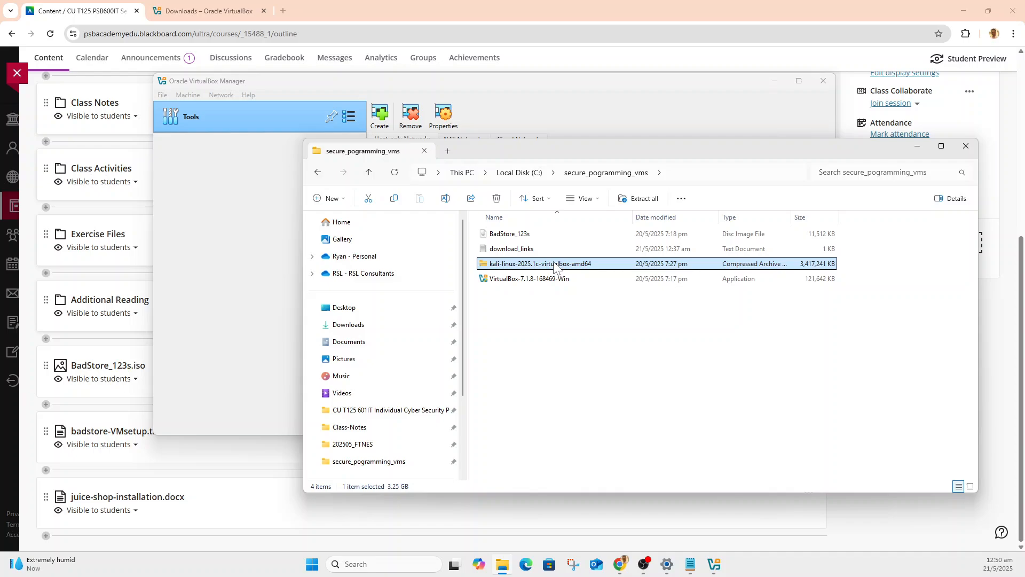
right_click(554, 267)
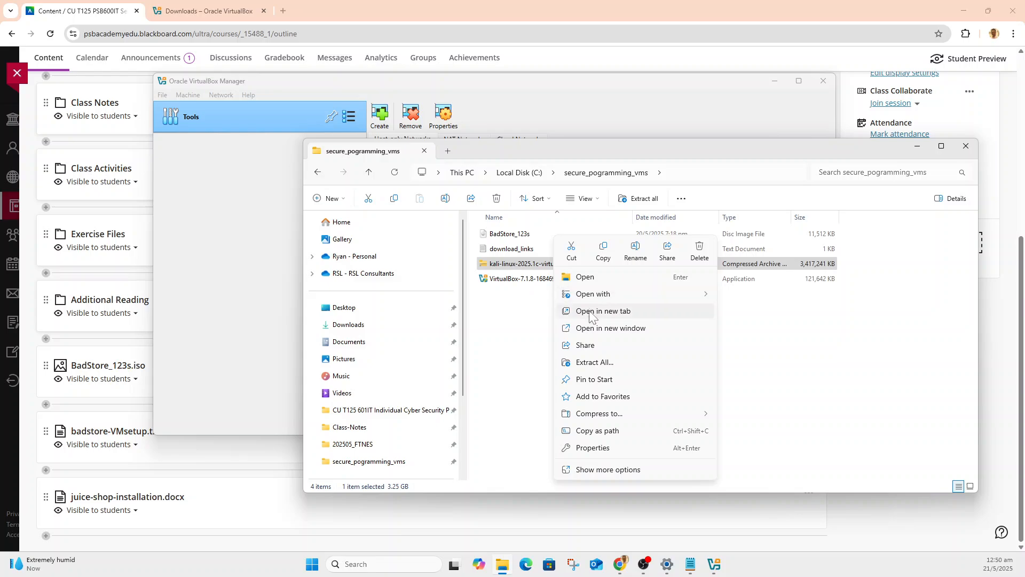
click(592, 359)
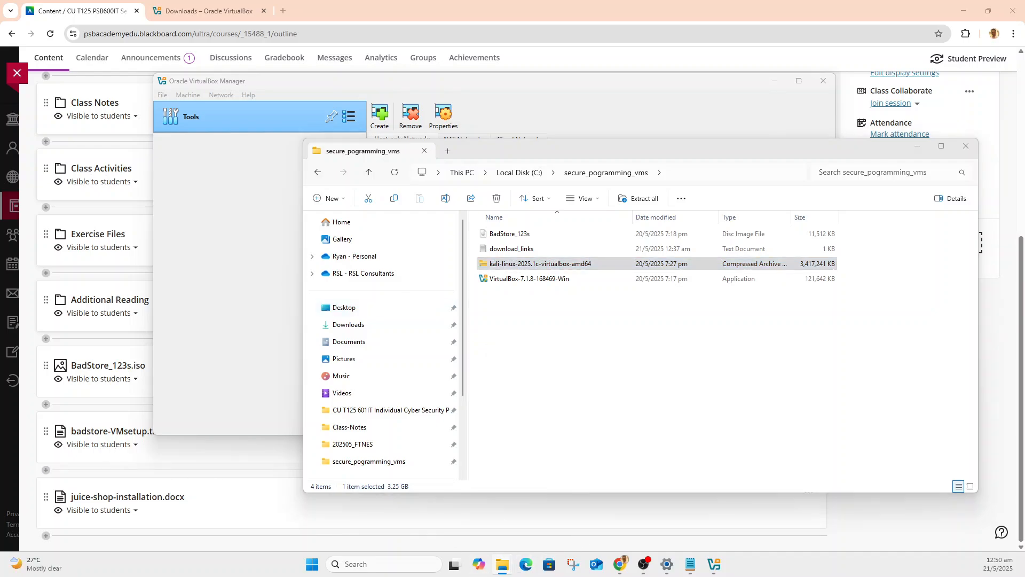
drag(0, 112, 525, 110)
click(505, 188)
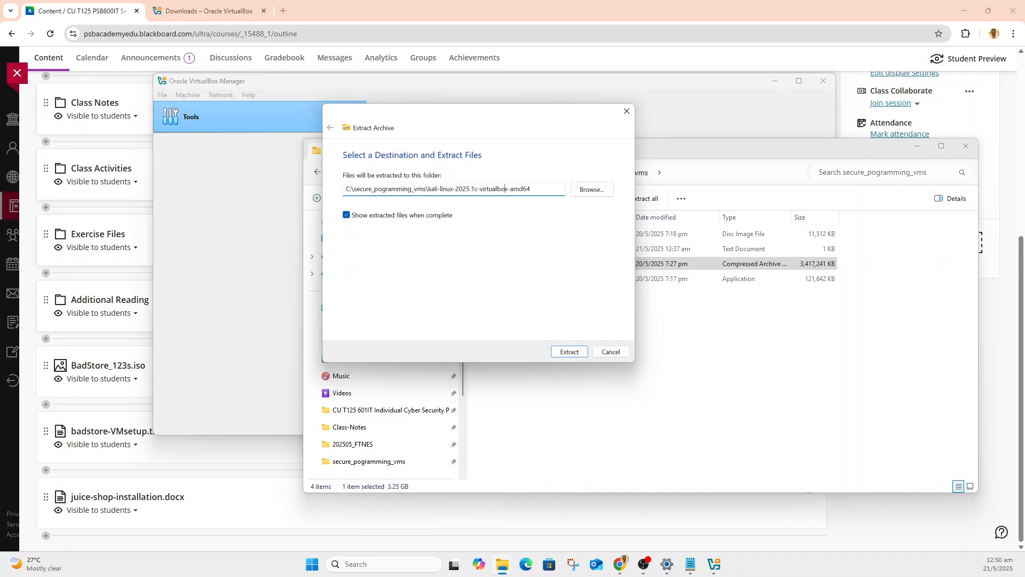
drag(428, 188, 530, 188)
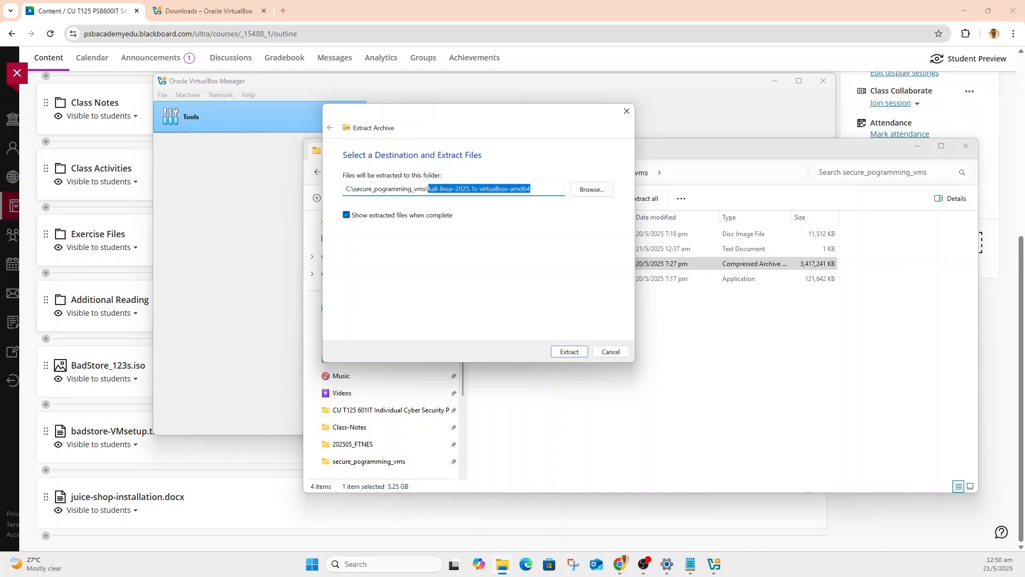
key(BackSpace)
click(571, 352)
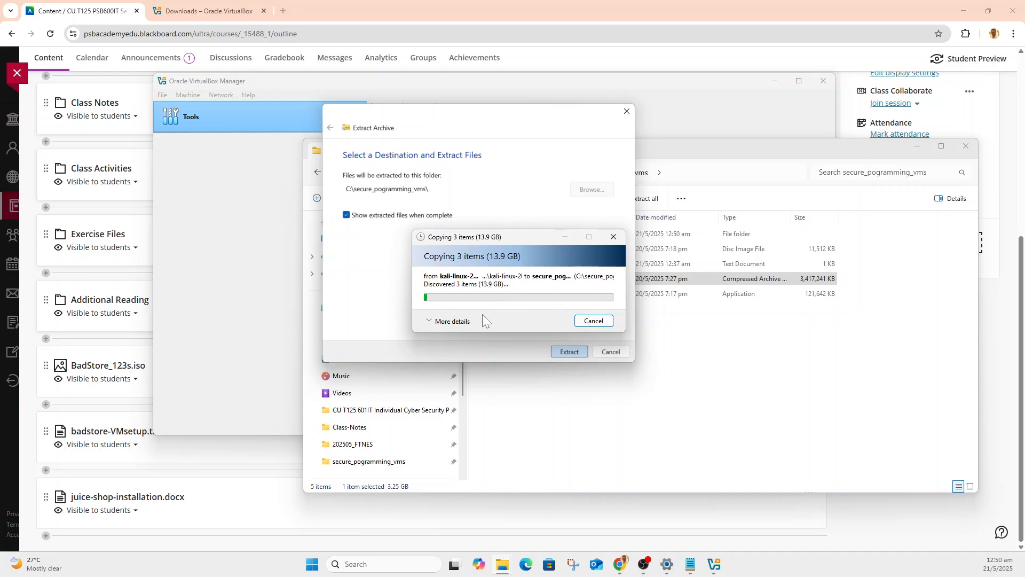
click(451, 322)
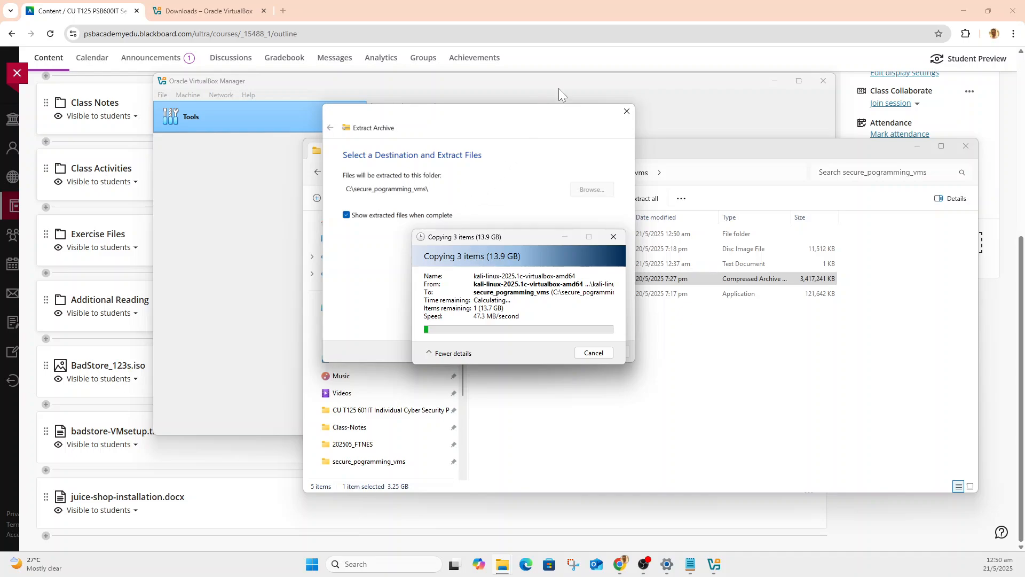
Switch to Oracle VirtualBox Manager, start a new virtual machine, and set its folder to C:\secure_pogramming_vms.
click(289, 79)
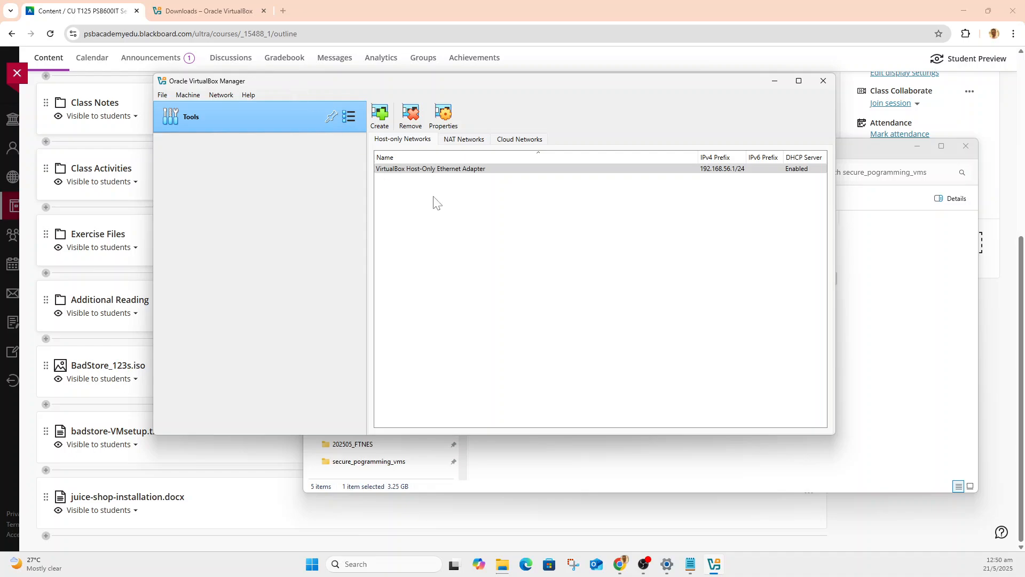
click(187, 95)
click(187, 105)
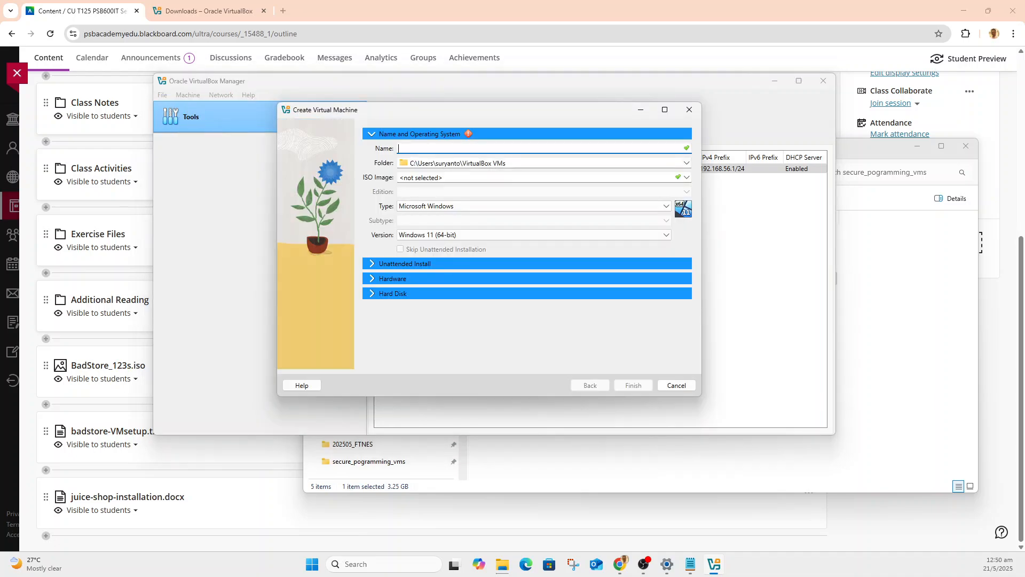
click(687, 162)
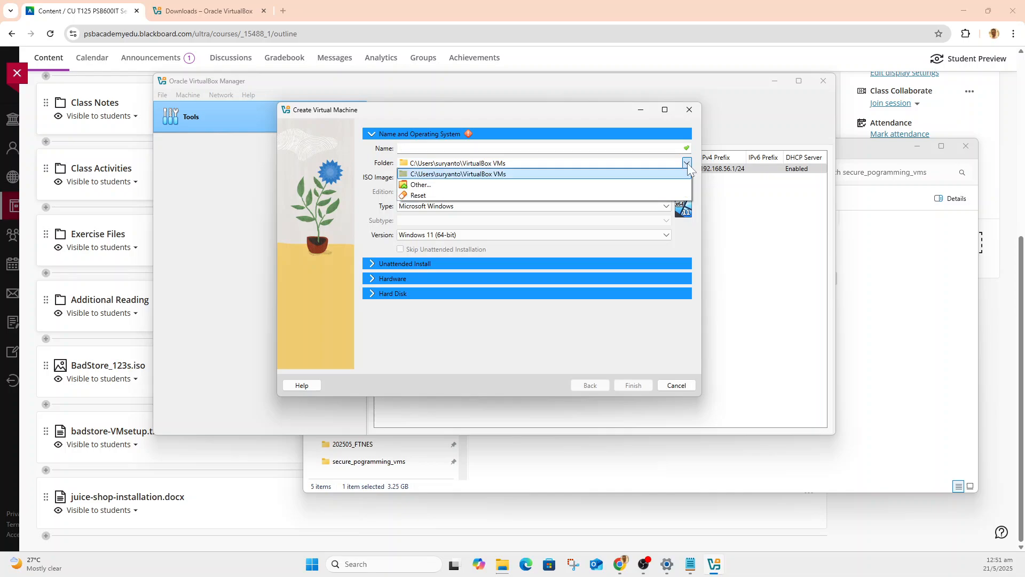
click(464, 185)
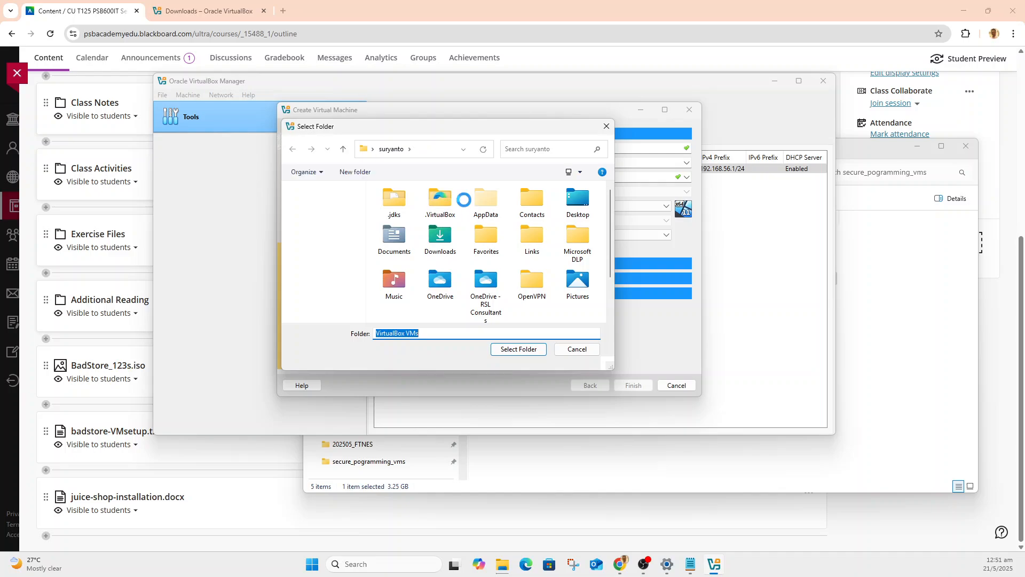
scroll(327, 304, down, 3)
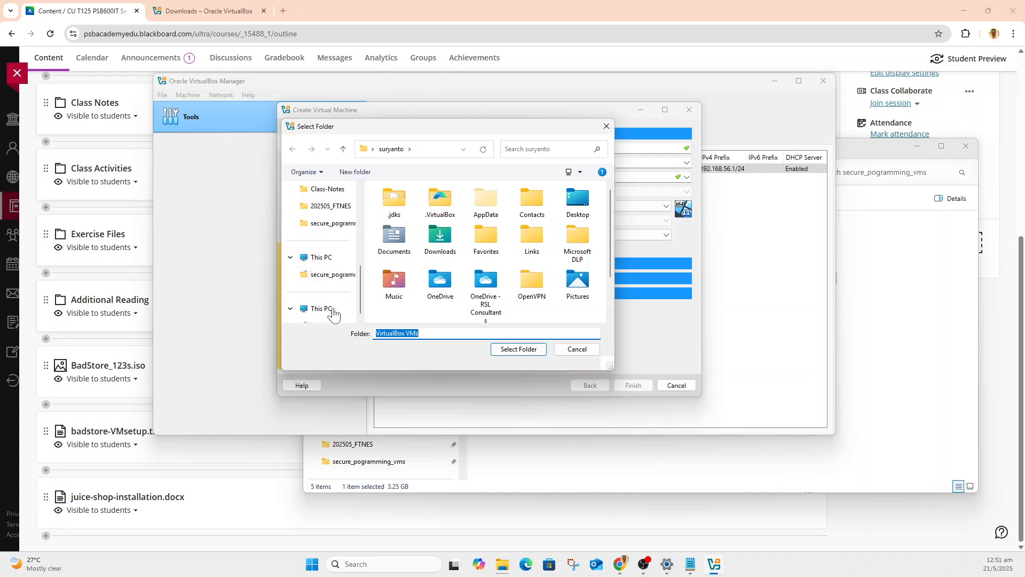
click(330, 274)
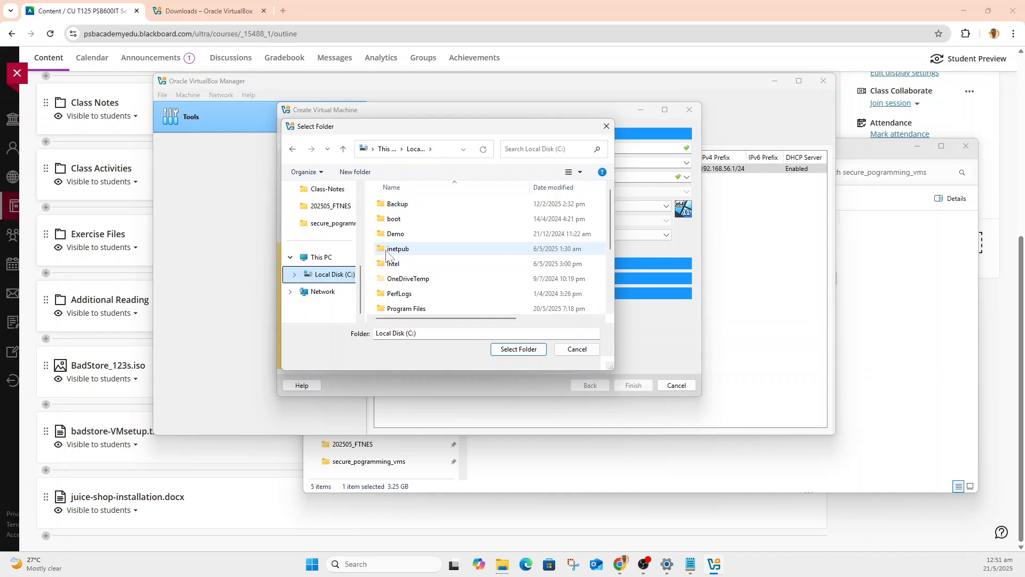
scroll(407, 257, down, 3)
double_click(421, 262)
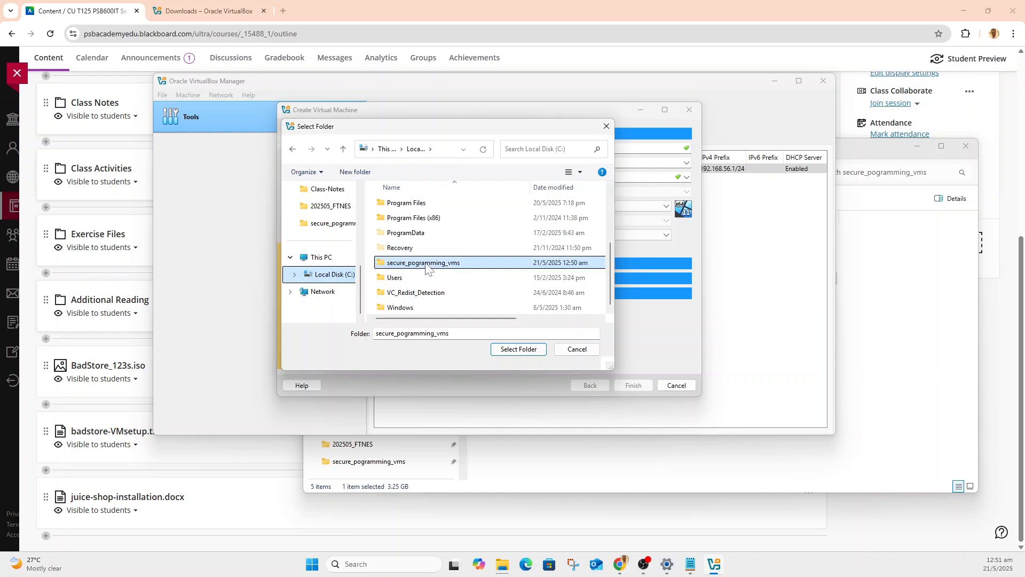
click(534, 350)
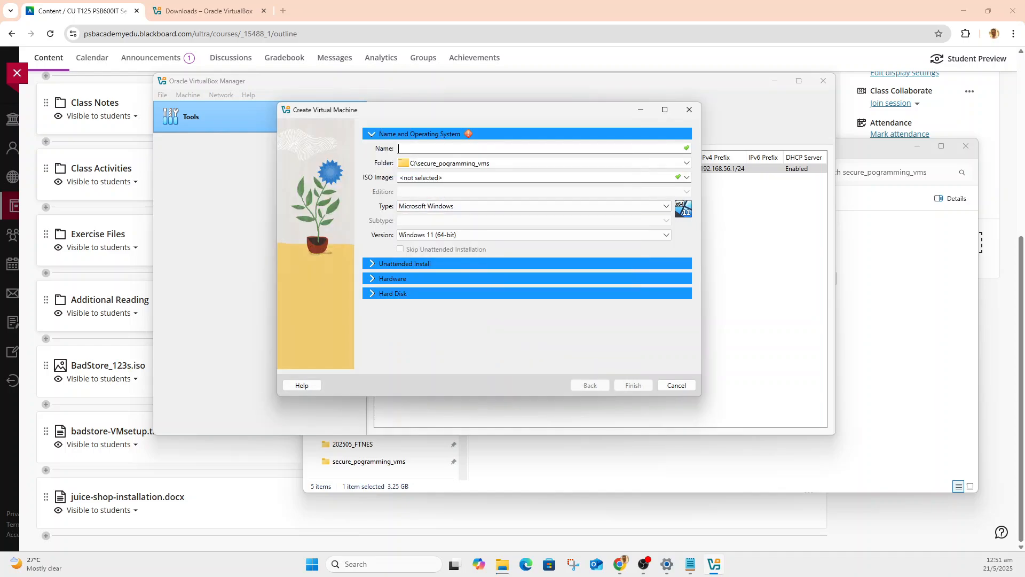
Name the new virtual machine Badstore.
text(Badstor)
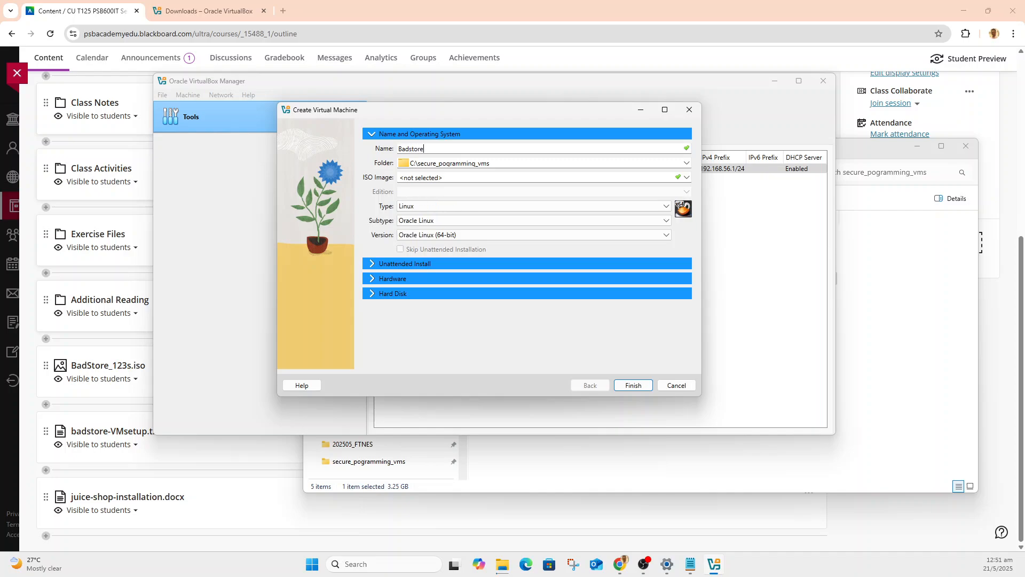
text(e)
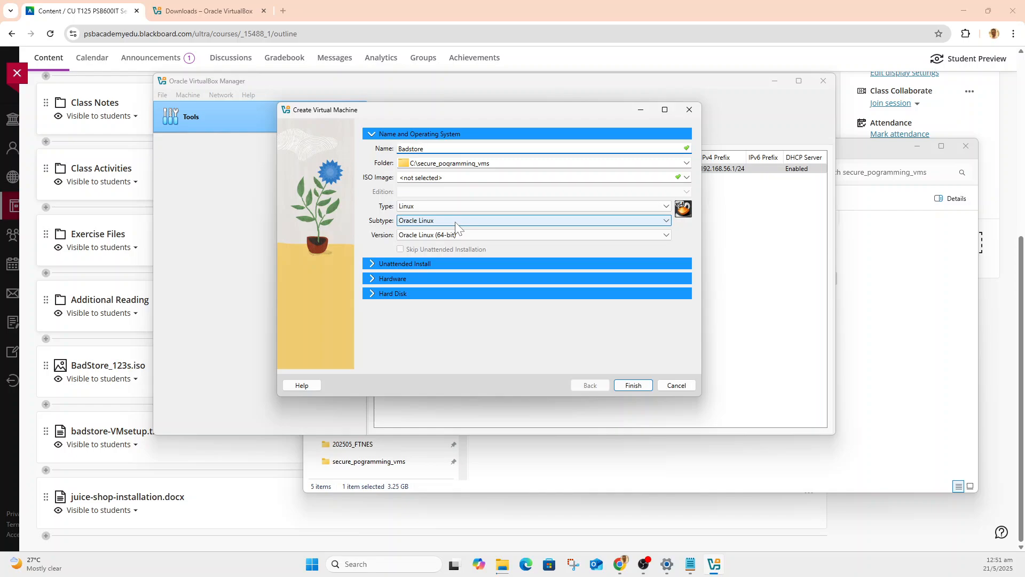
Configure the new Badstore virtual machine with 1024 MB of base memory, 2 processors and no virtual hard disk.
click(371, 278)
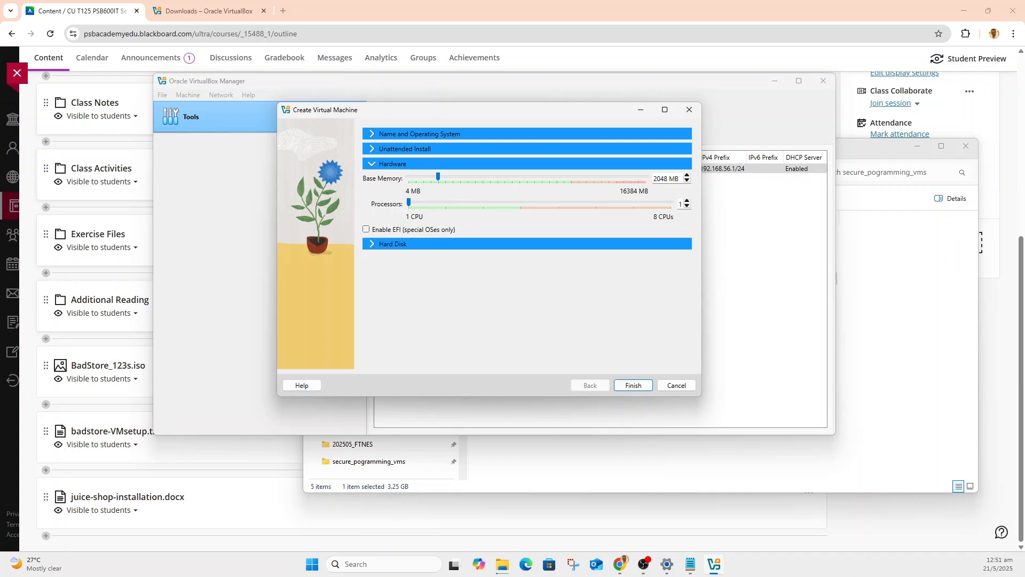
drag(668, 178, 625, 173)
text(102)
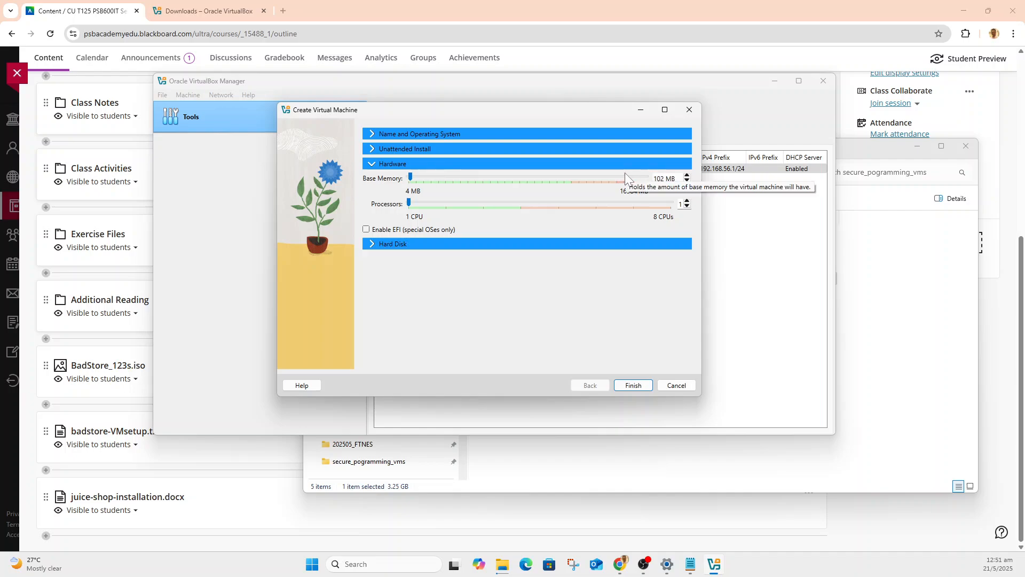
text(4)
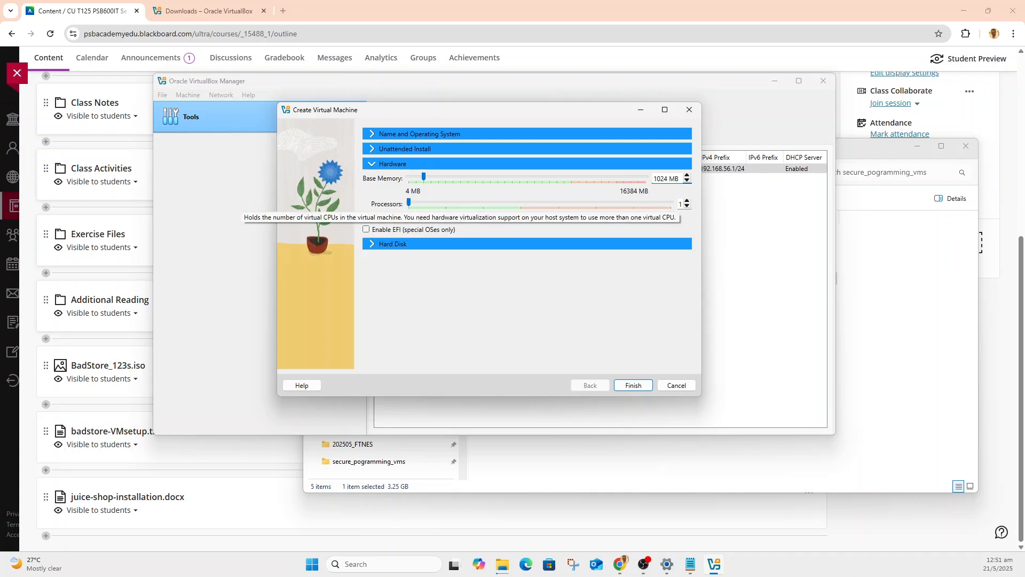
click(688, 201)
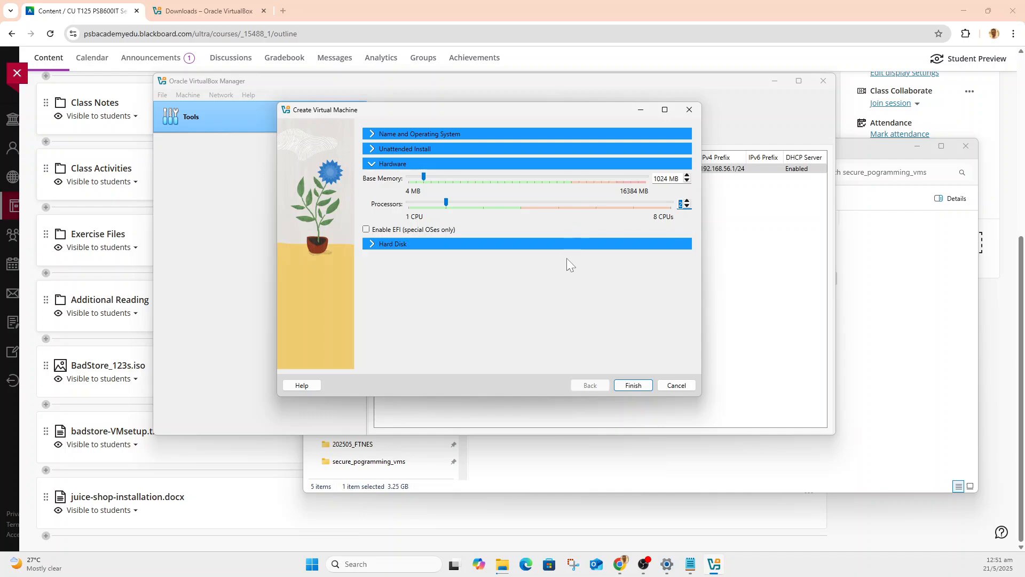
click(373, 245)
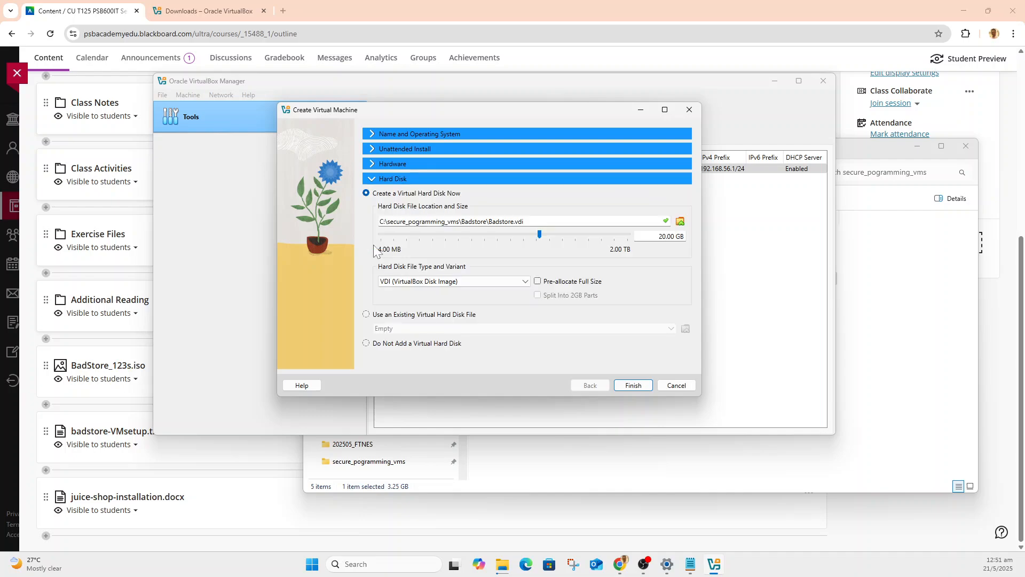
click(441, 344)
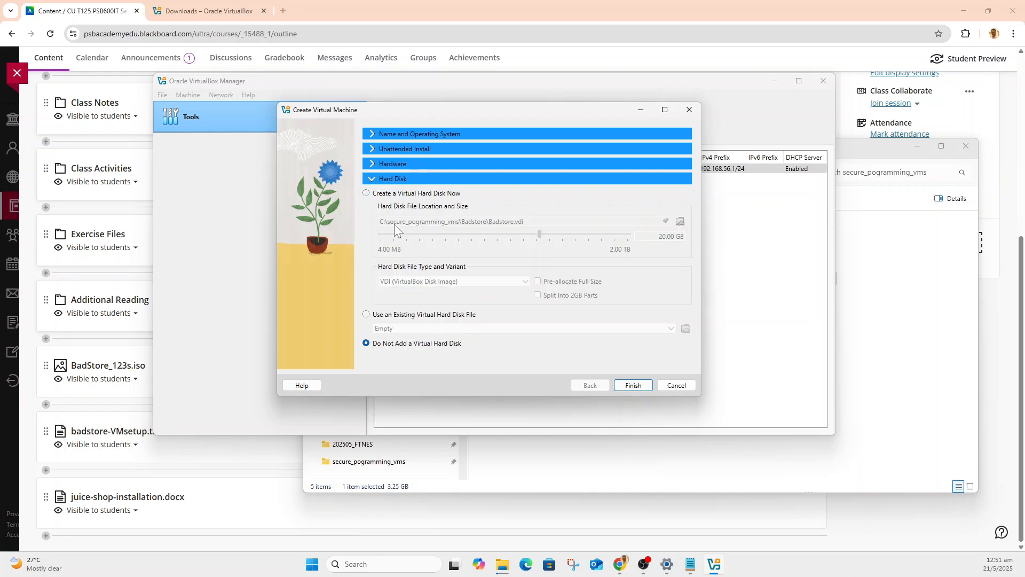
Set the Badstore machine's operating system subtype to Other Linux and create the virtual machine.
click(382, 163)
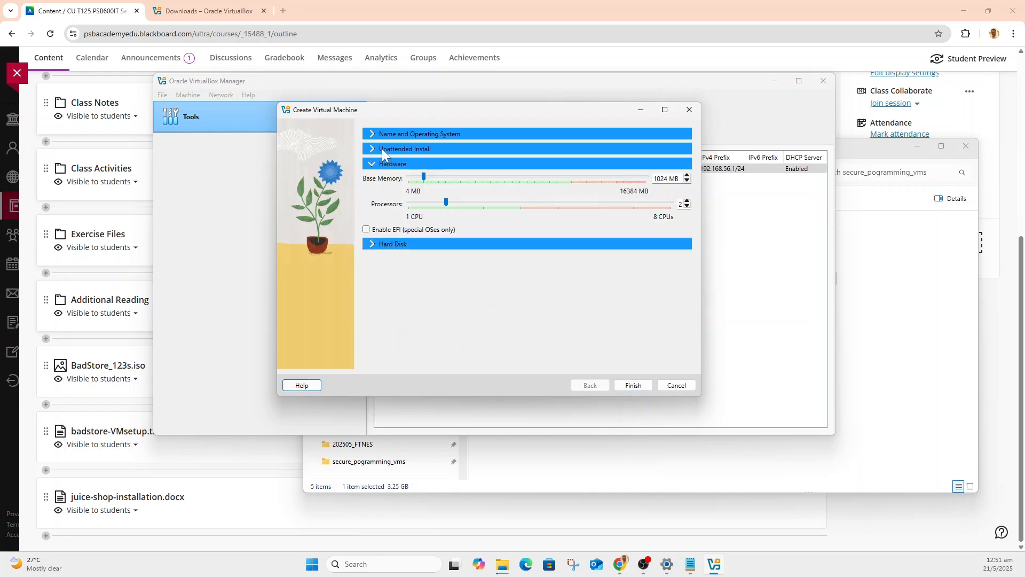
click(382, 149)
click(380, 134)
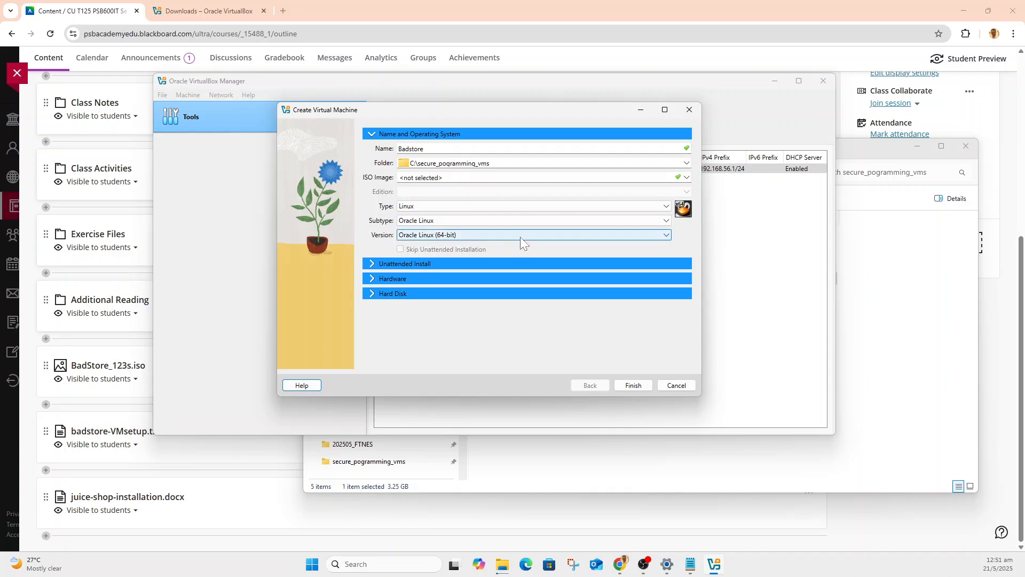
click(521, 221)
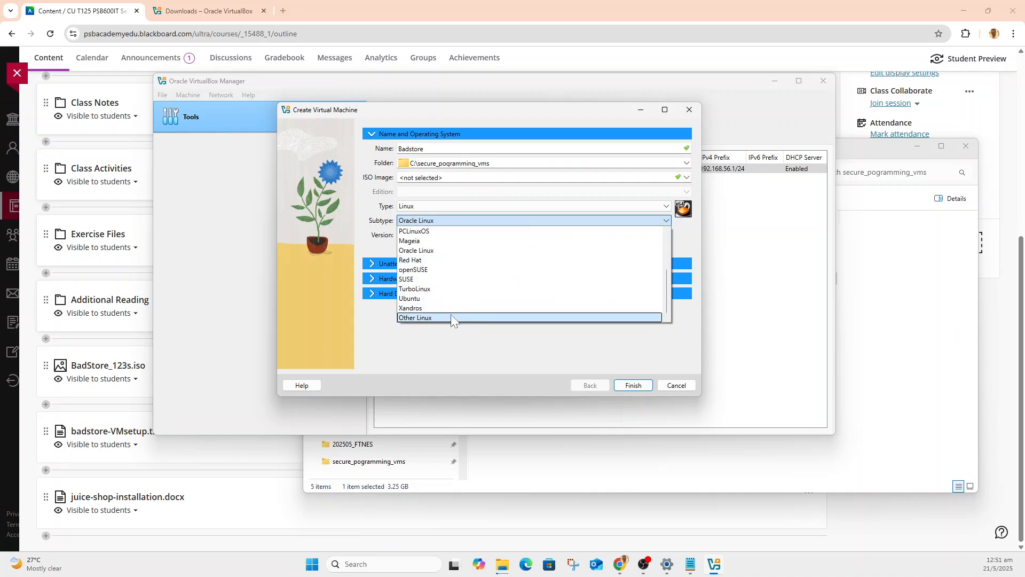
click(455, 318)
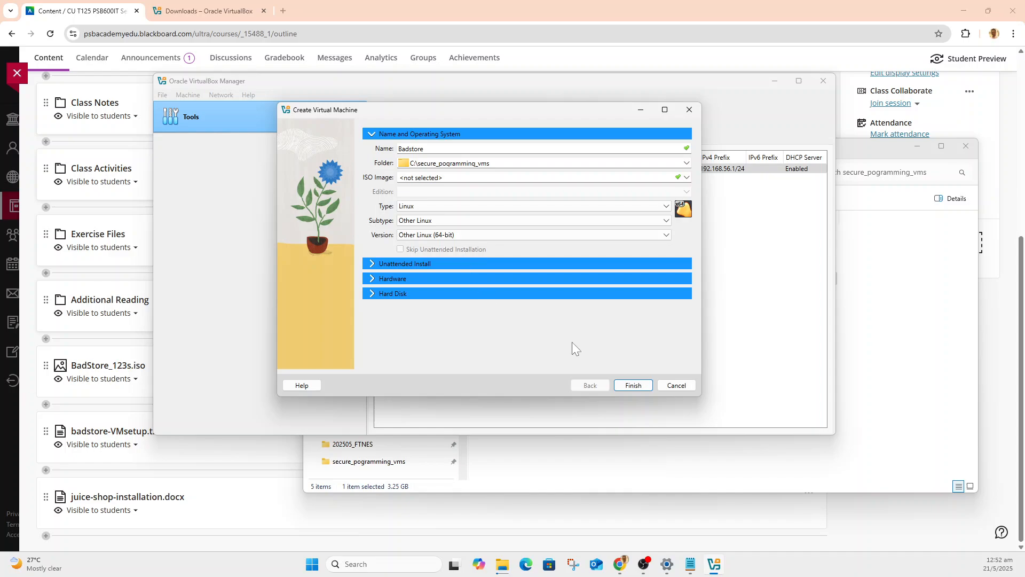
click(639, 381)
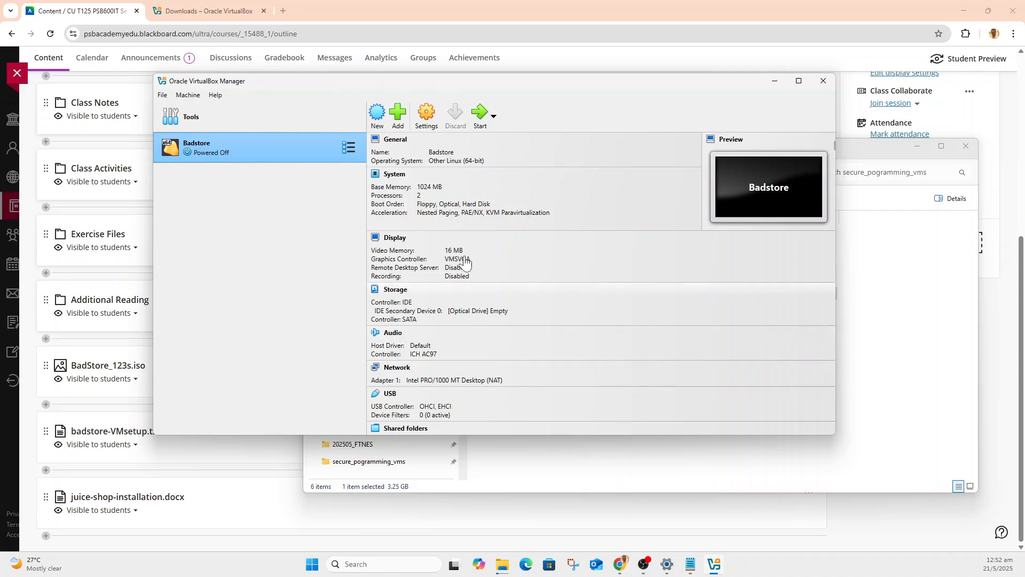
In the Badstore machine's network settings, attach Adapter 1 to the Host-only Adapter and save the change.
click(420, 119)
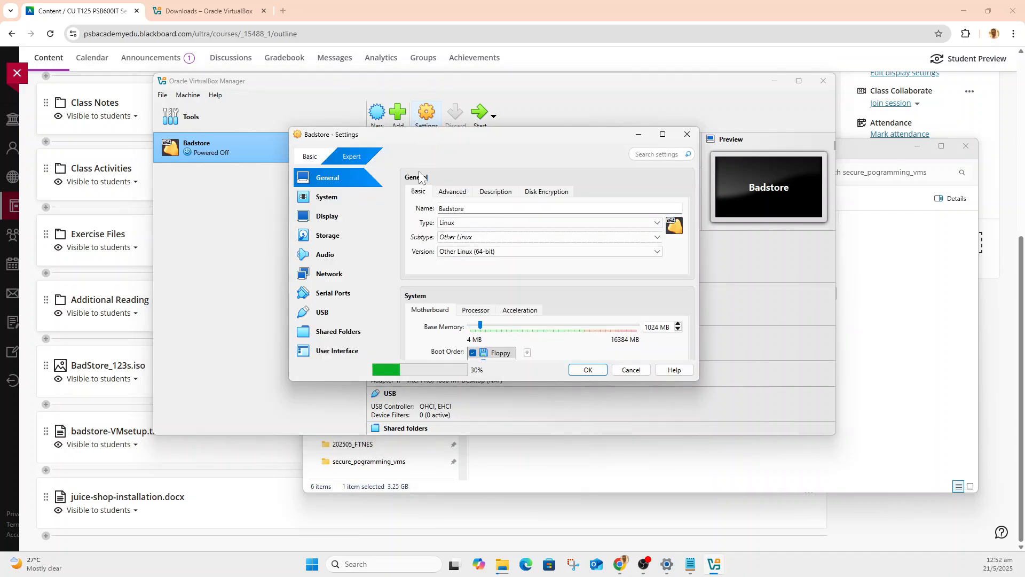
click(333, 275)
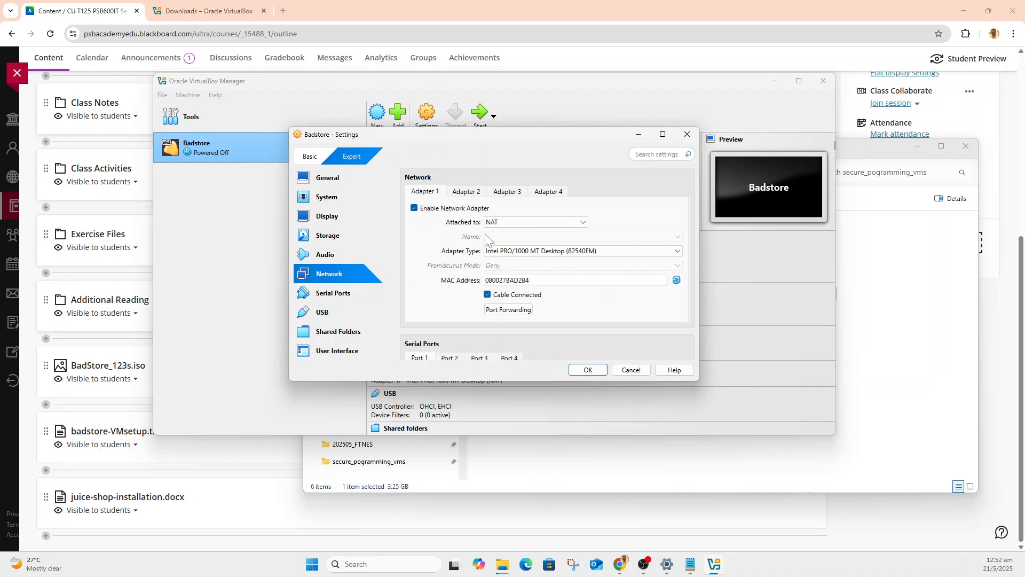
click(502, 221)
click(511, 261)
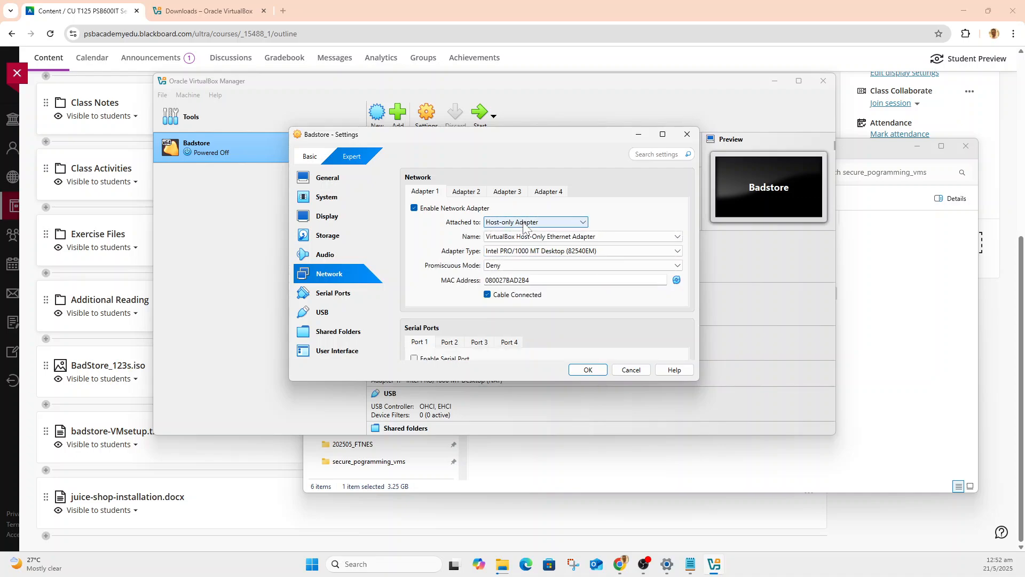
click(589, 369)
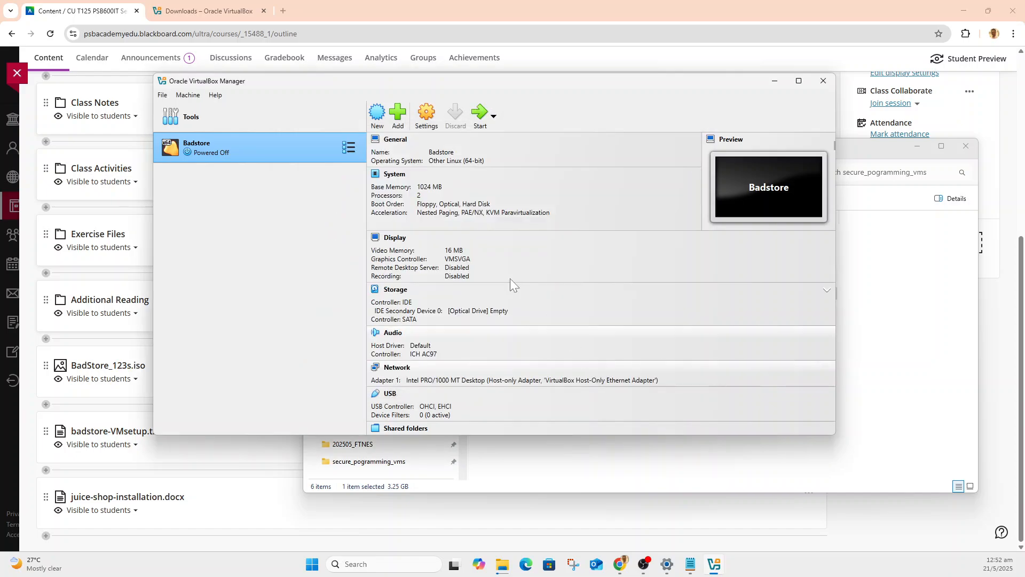
Start the Badstore virtual machine, maximize the manager window, and bring the running machine's window to the front.
click(484, 114)
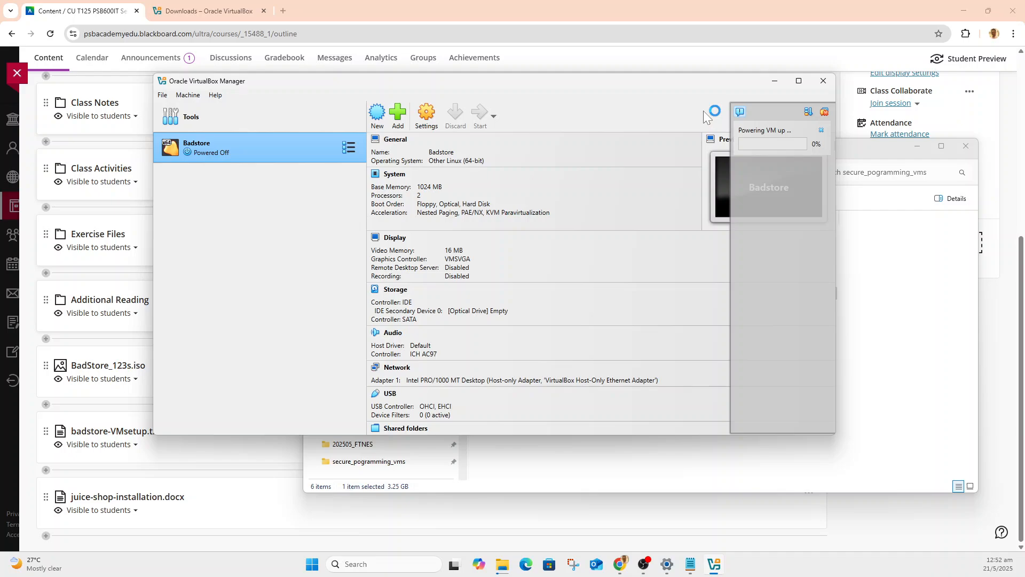
click(799, 84)
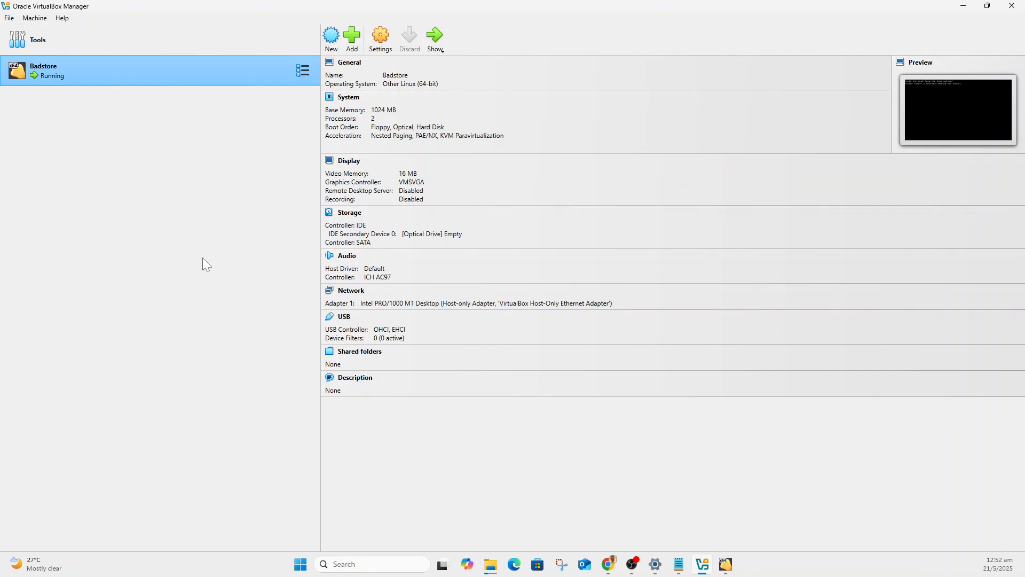
click(726, 563)
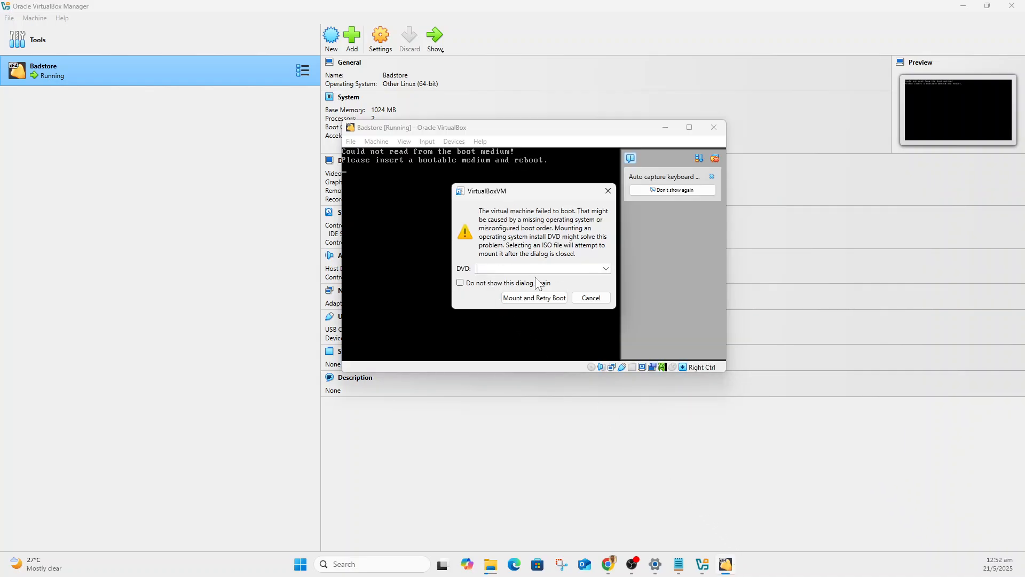
Mount the BadStore_123s disc image from C:\secure_pogramming_vms as the DVD and retry booting the virtual machine.
click(521, 300)
click(606, 268)
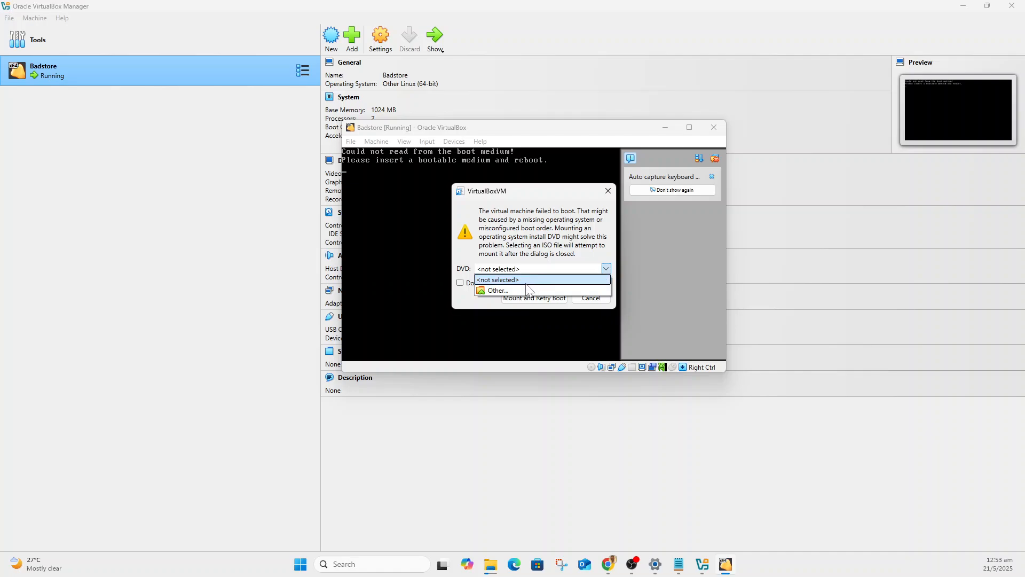
click(500, 292)
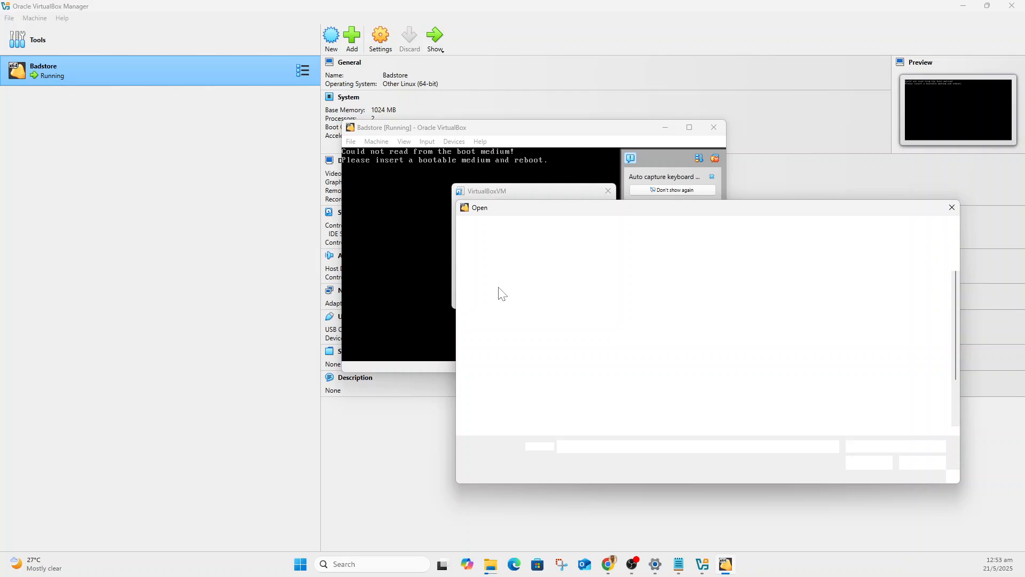
click(519, 406)
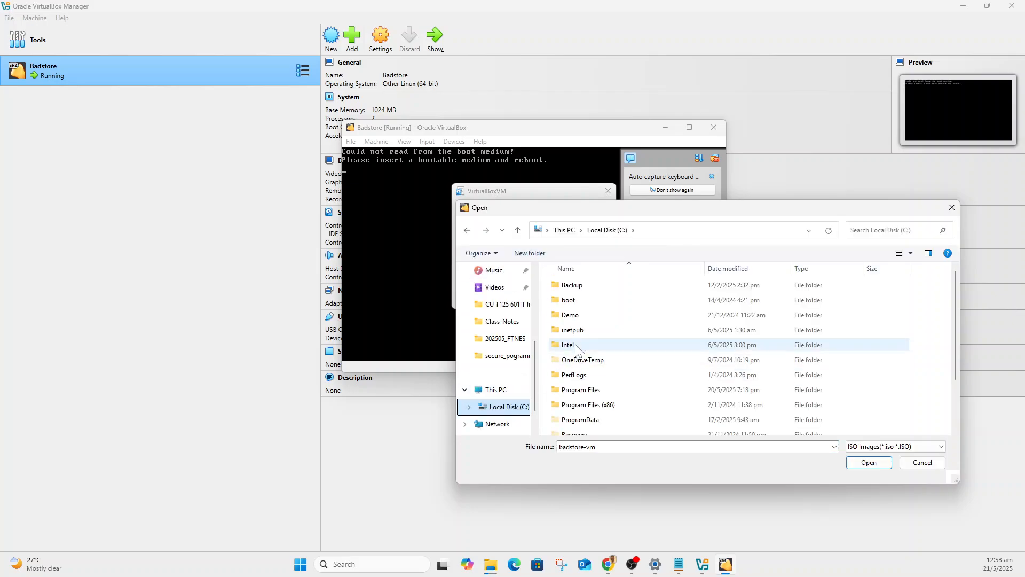
scroll(606, 388, down, 2)
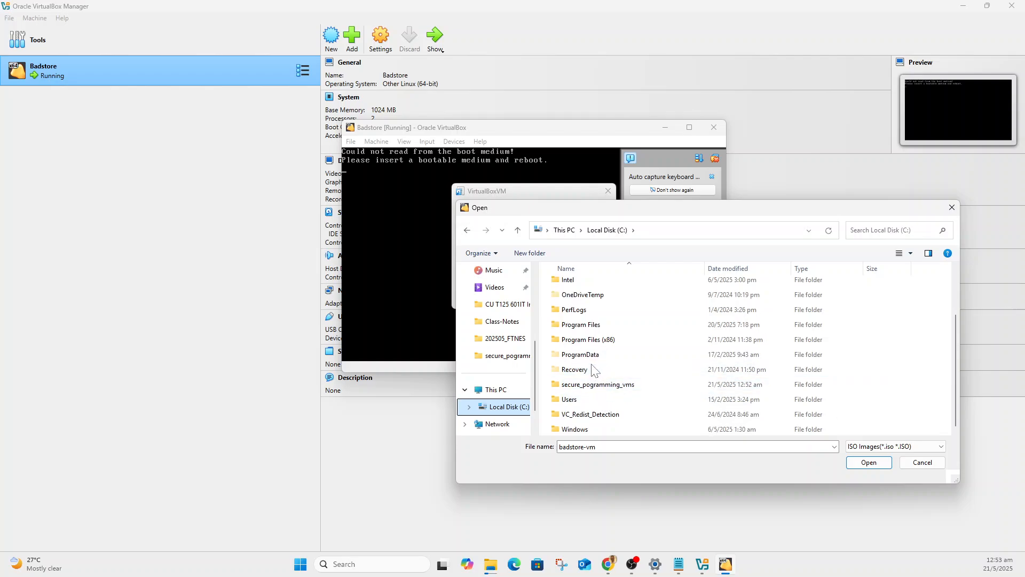
double_click(590, 385)
click(582, 318)
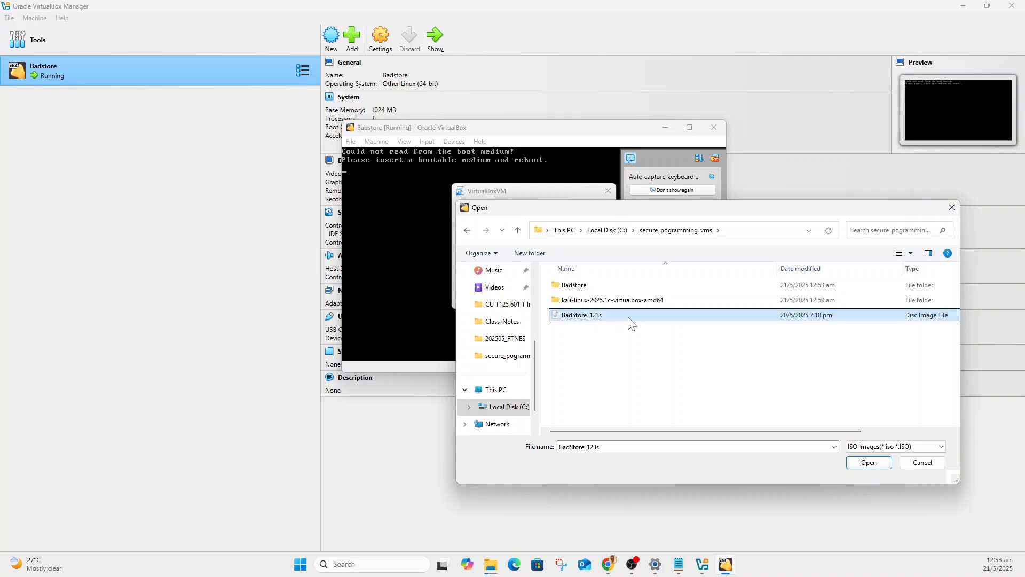
click(860, 460)
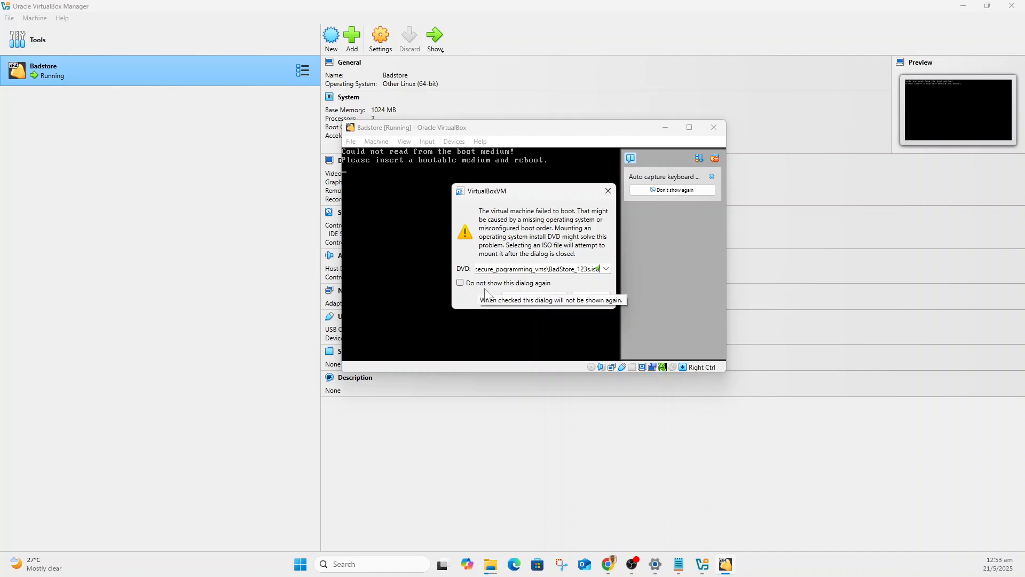
click(533, 298)
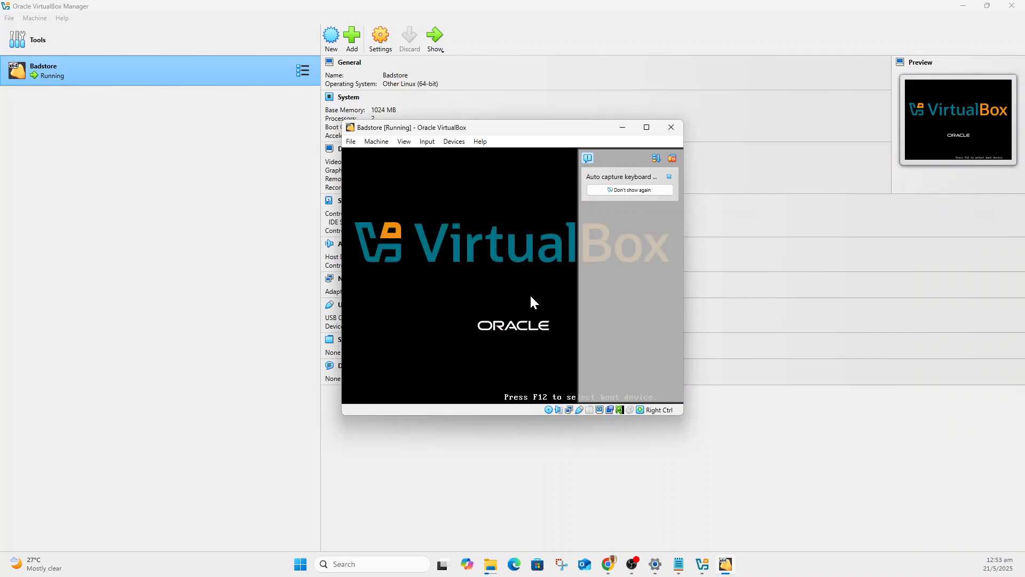
Maximize the Badstore window, activate its console and run ifconfig, declining the mouse capture.
click(647, 127)
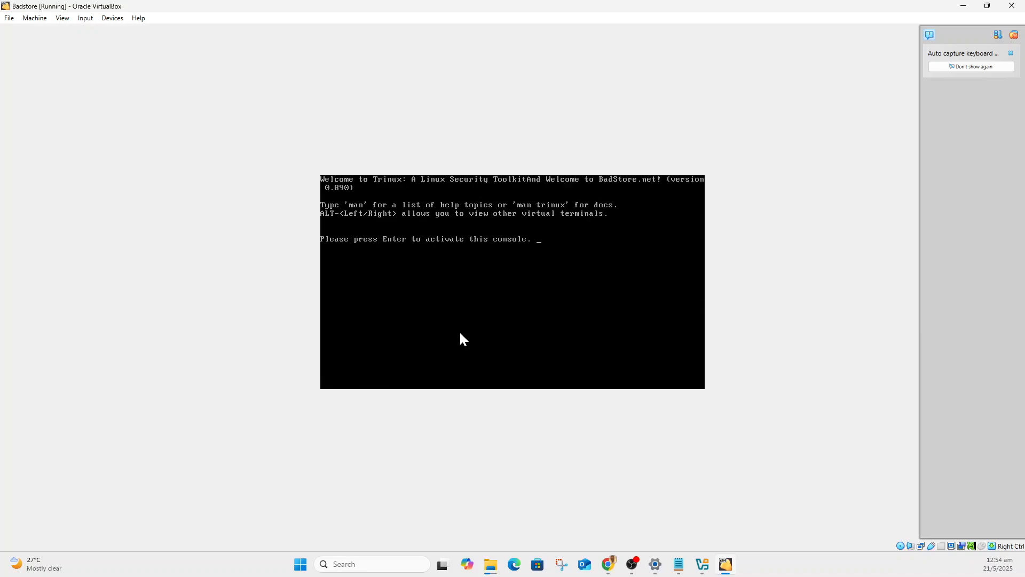
key(Return)
text(ifconfig)
key(Return)
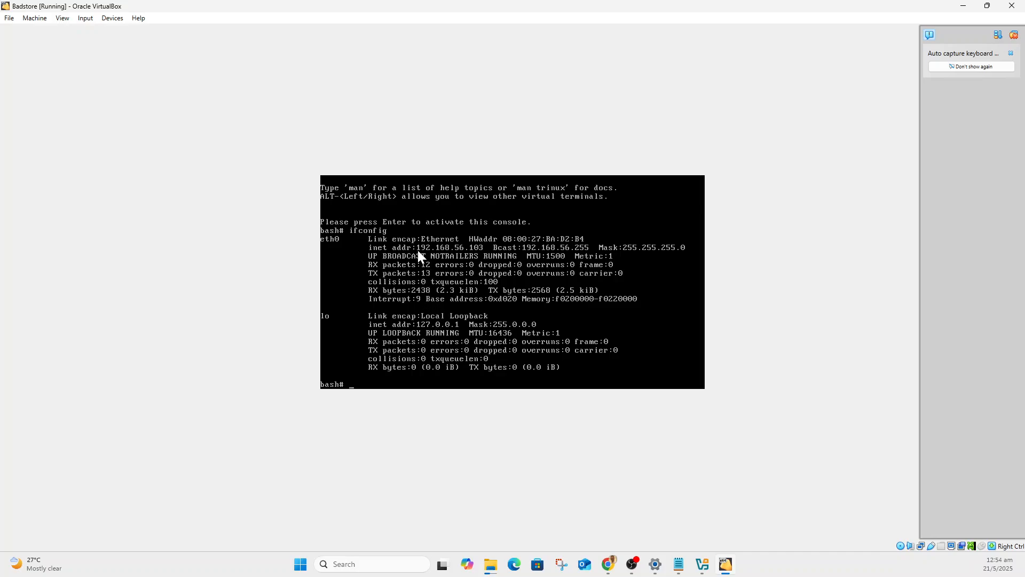
click(482, 250)
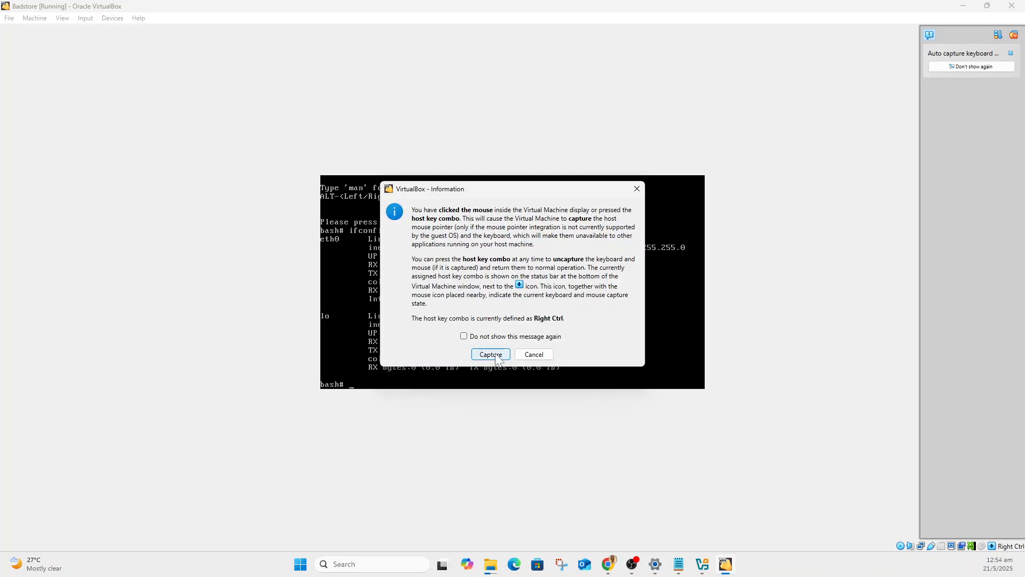
click(534, 354)
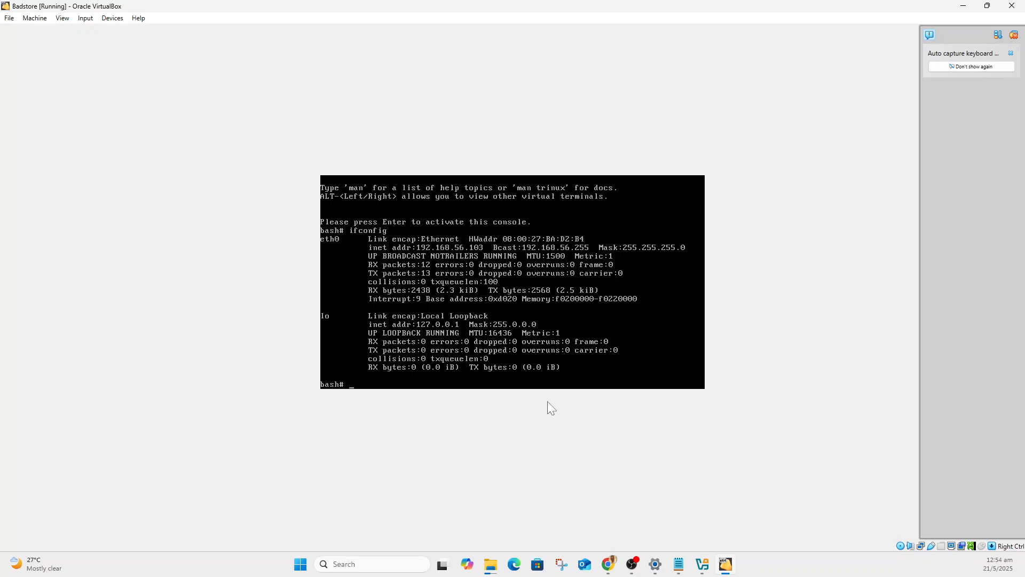
Switch to download_links.txt in Notepad, add the line "IP: 192.168.56.103" under the Badstore ISO entry, and reposition the window.
mouse_move(679, 564)
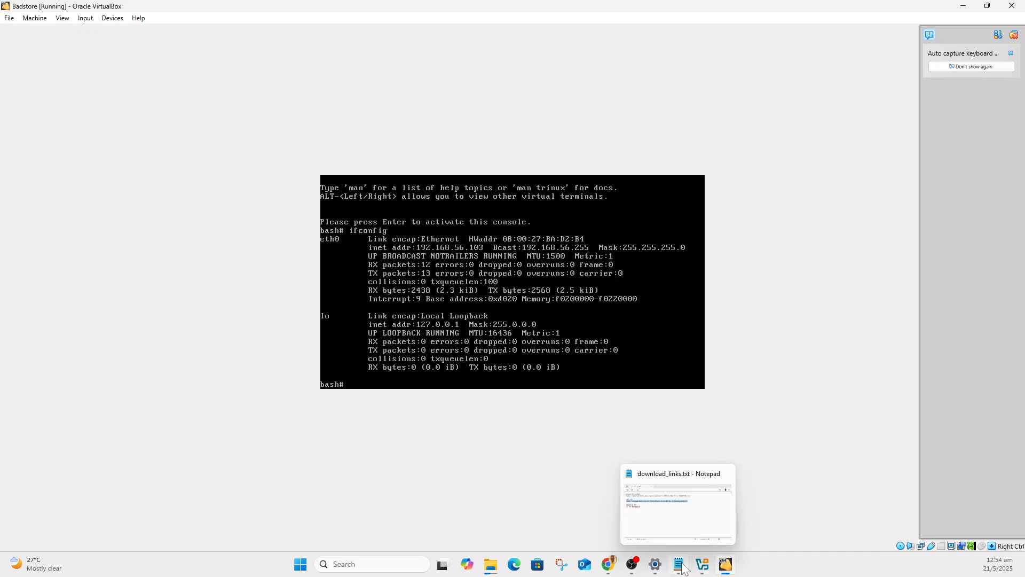
click(678, 523)
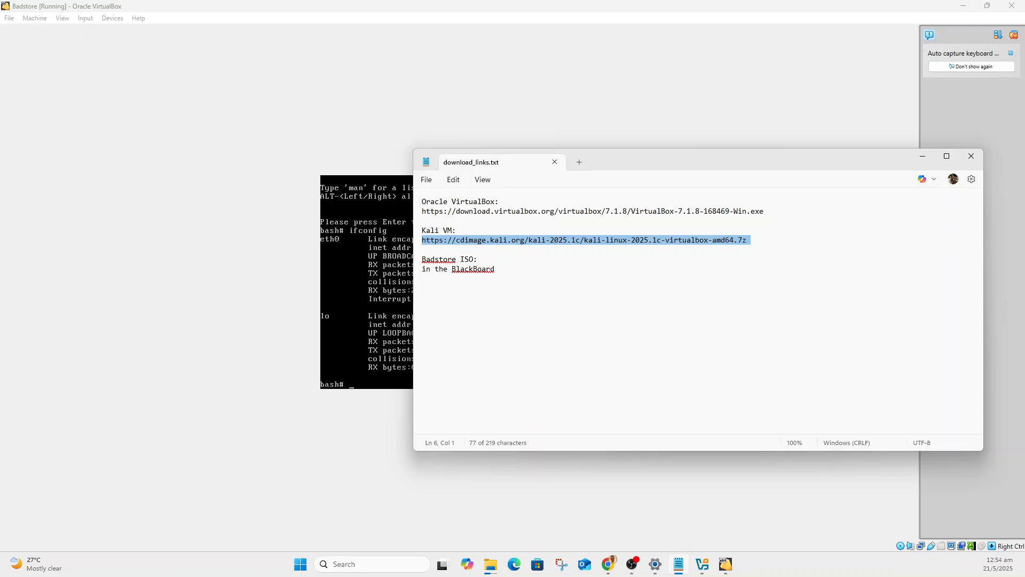
click(495, 269)
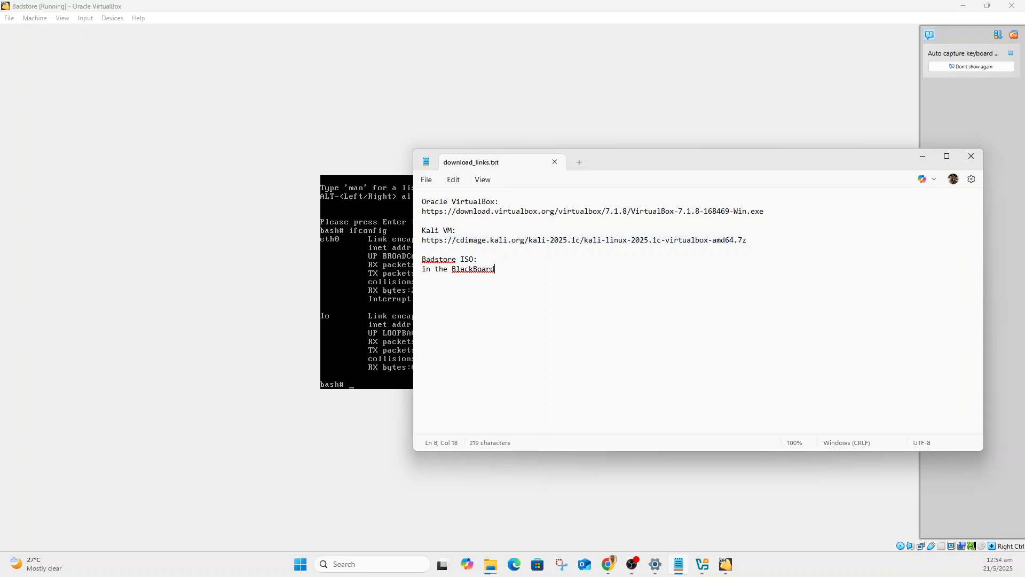
key(Return)
text(IP: 192.681)
key(End)
text(.56.103)
drag(637, 160, 827, 134)
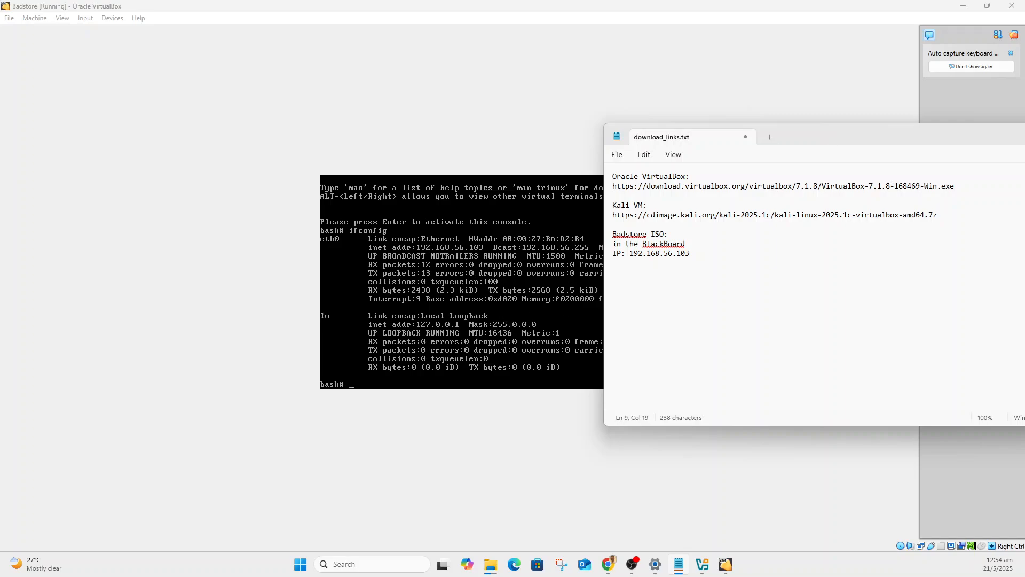
drag(801, 144, 443, 143)
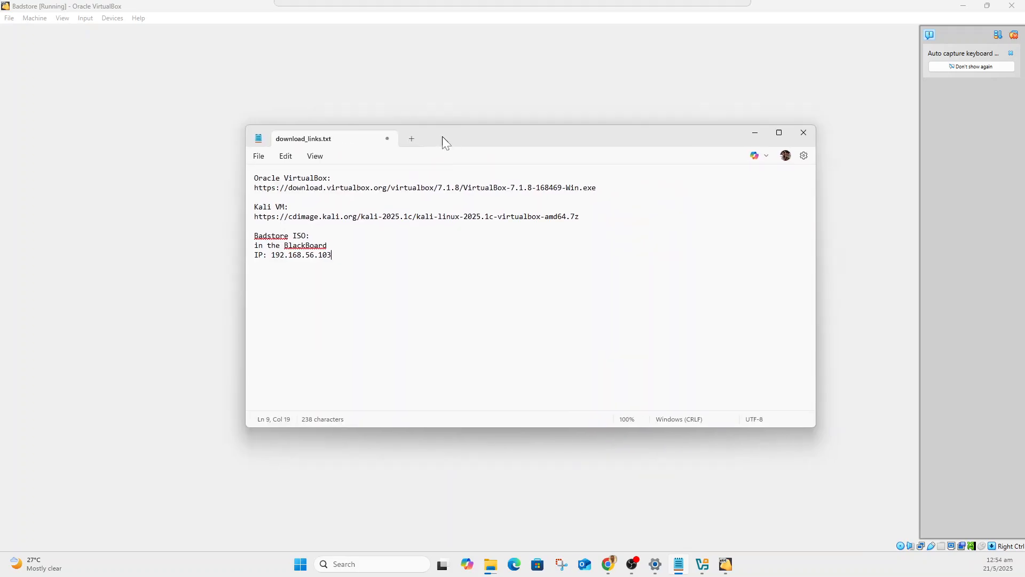
Save the changes to download_links.txt.
click(259, 156)
click(269, 246)
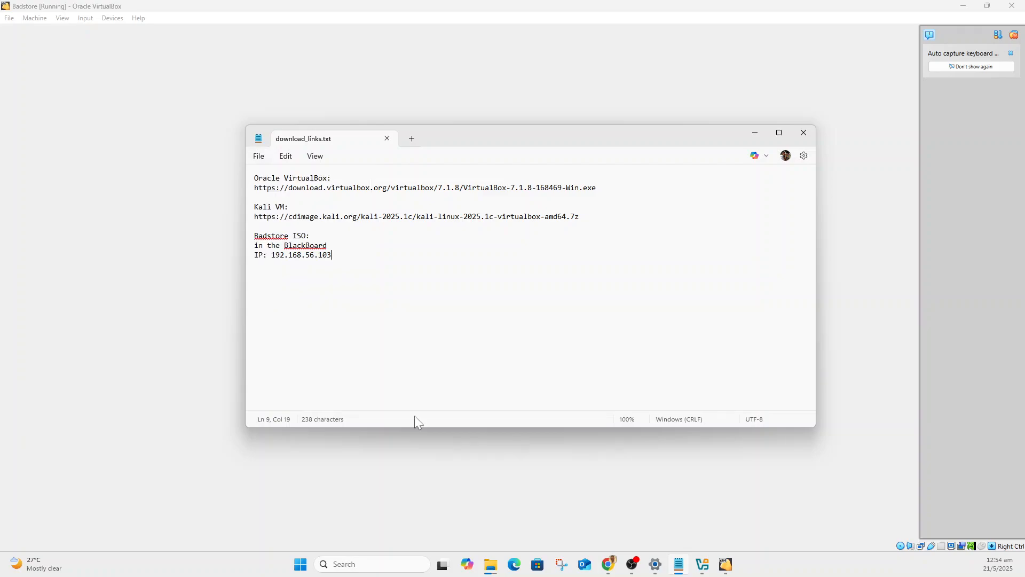
Open a Command Prompt and ping the Badstore machine at 192.168.56.103.
click(301, 564)
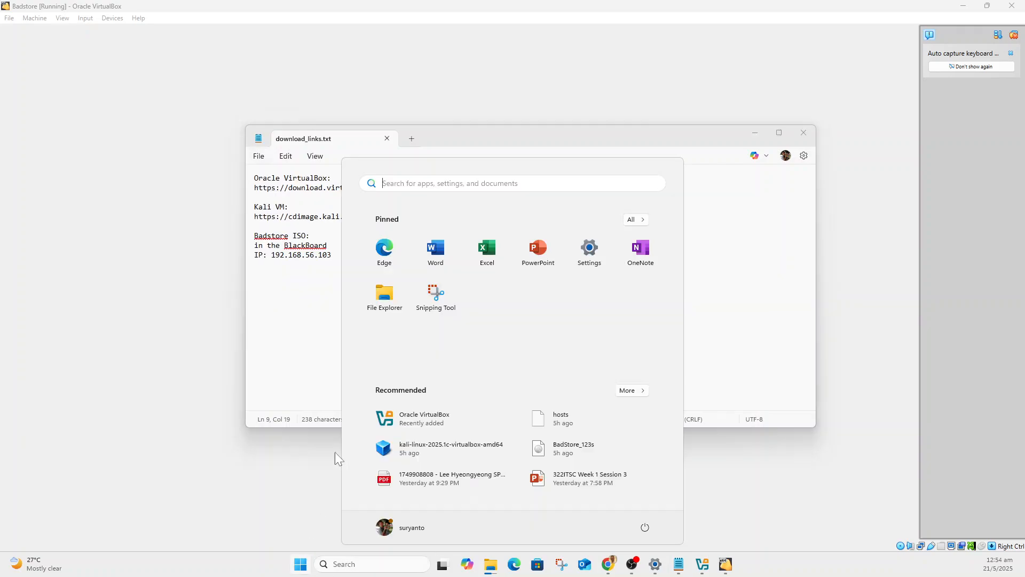
text(cmd)
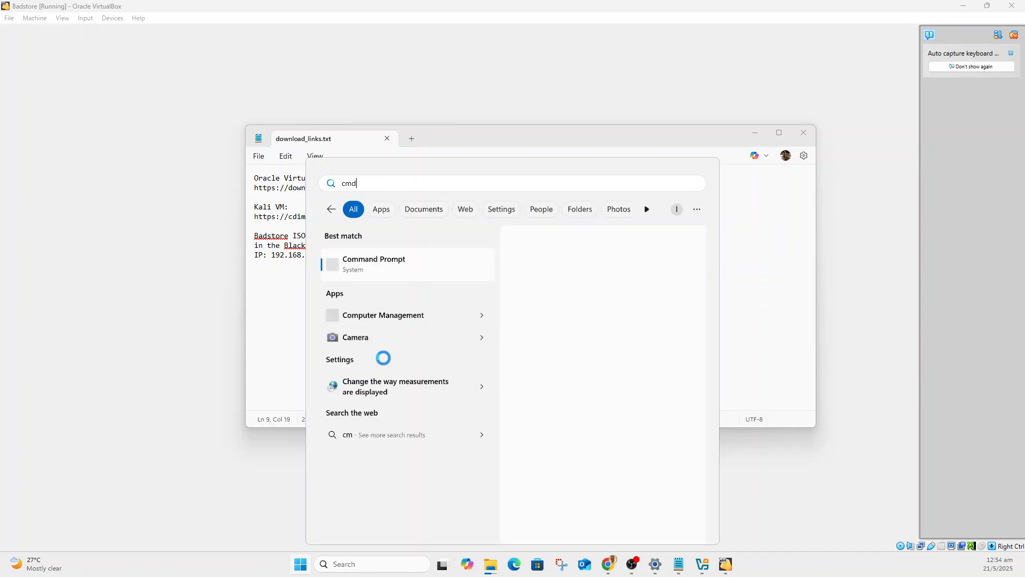
key(Return)
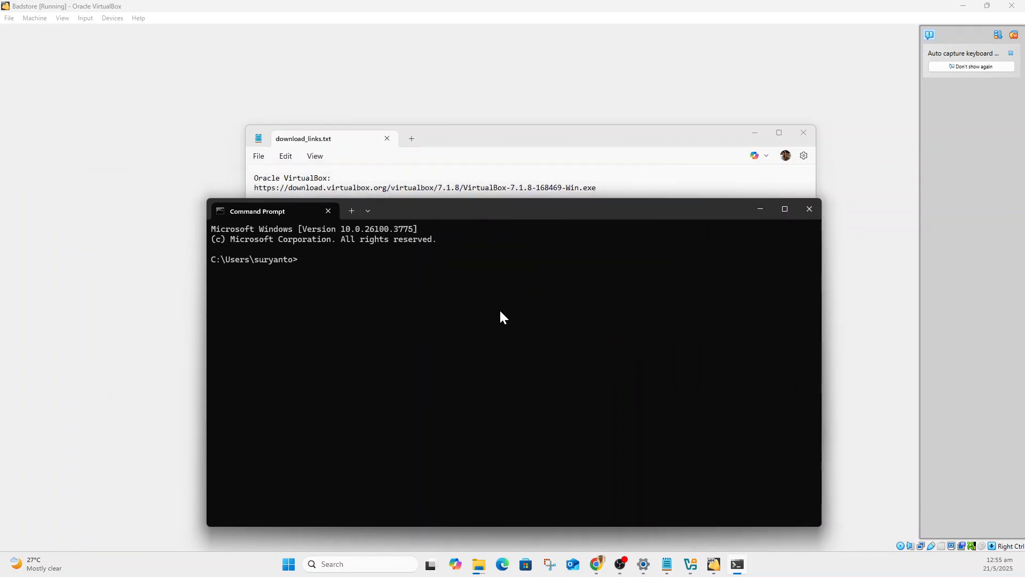
text(ping 192.168.56.103)
key(Return)
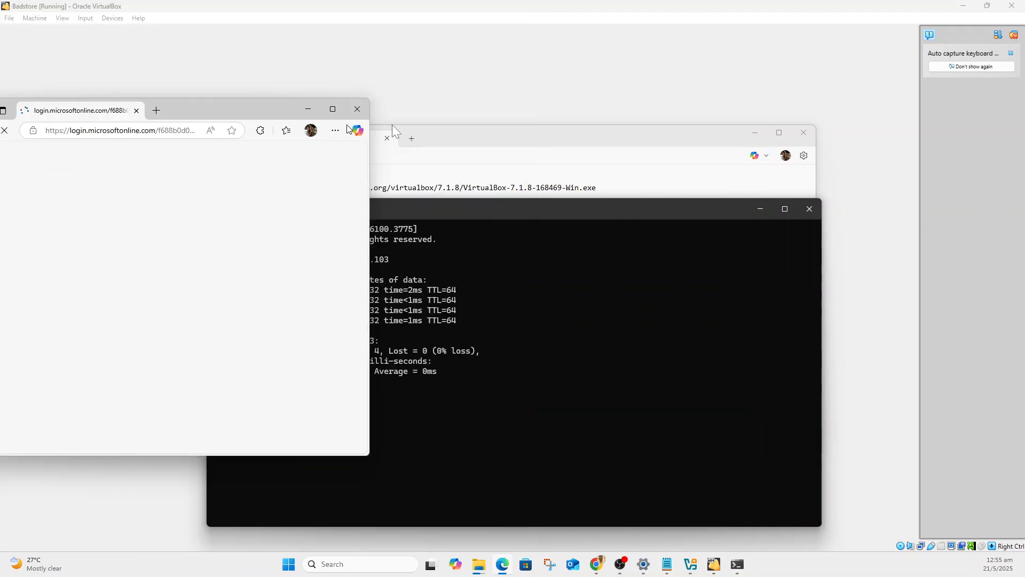
click(398, 138)
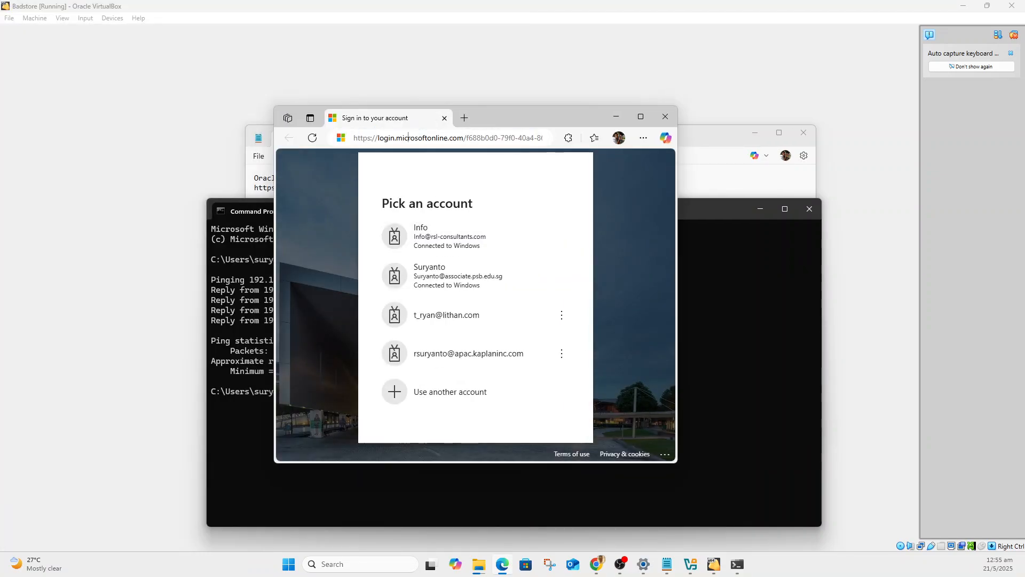
text(https:)
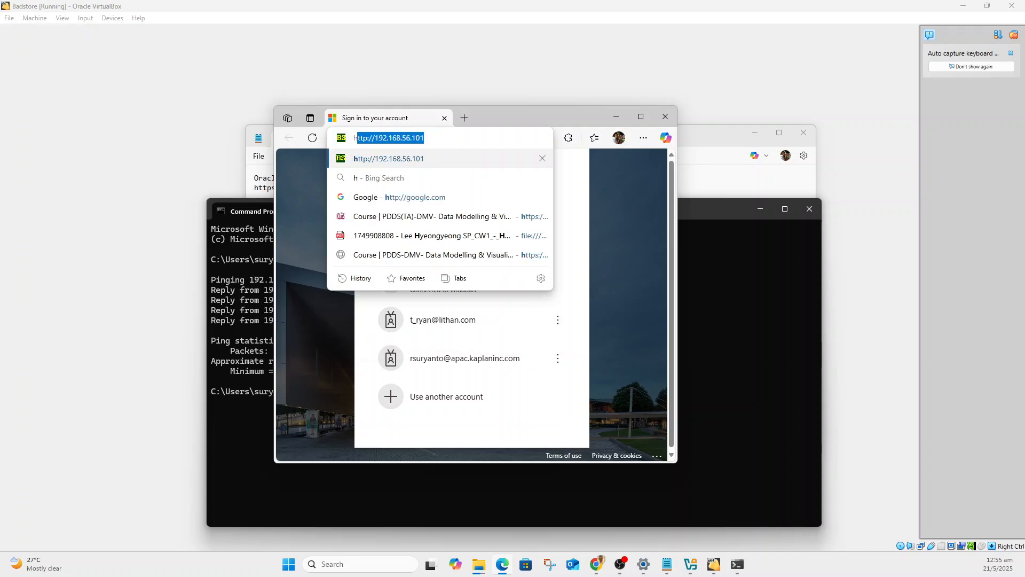
text(//)
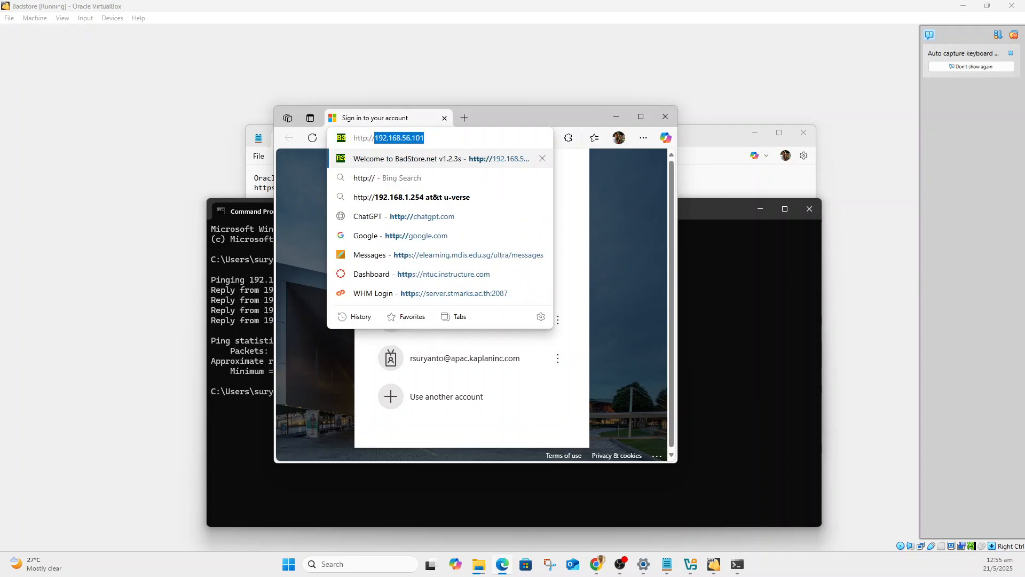
key(Up)
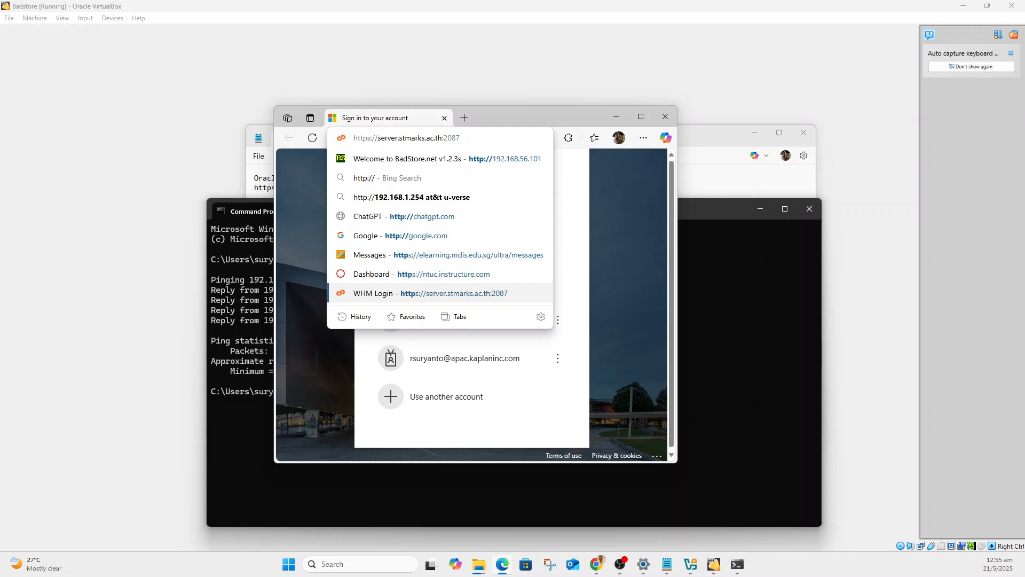
key(Down)
key(Down)
key(Up)
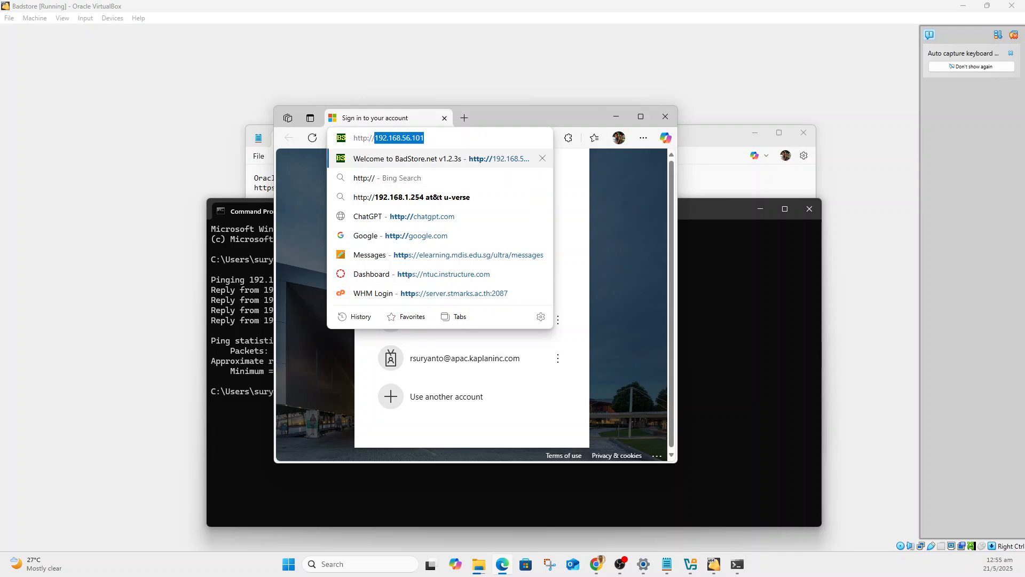
key(End)
key(BackSpace)
text(3)
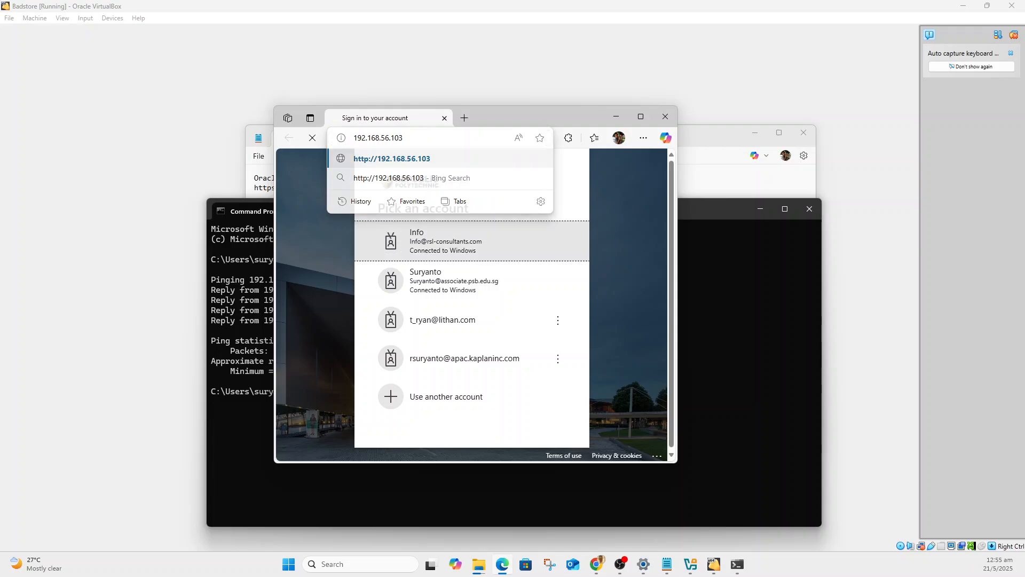
key(Return)
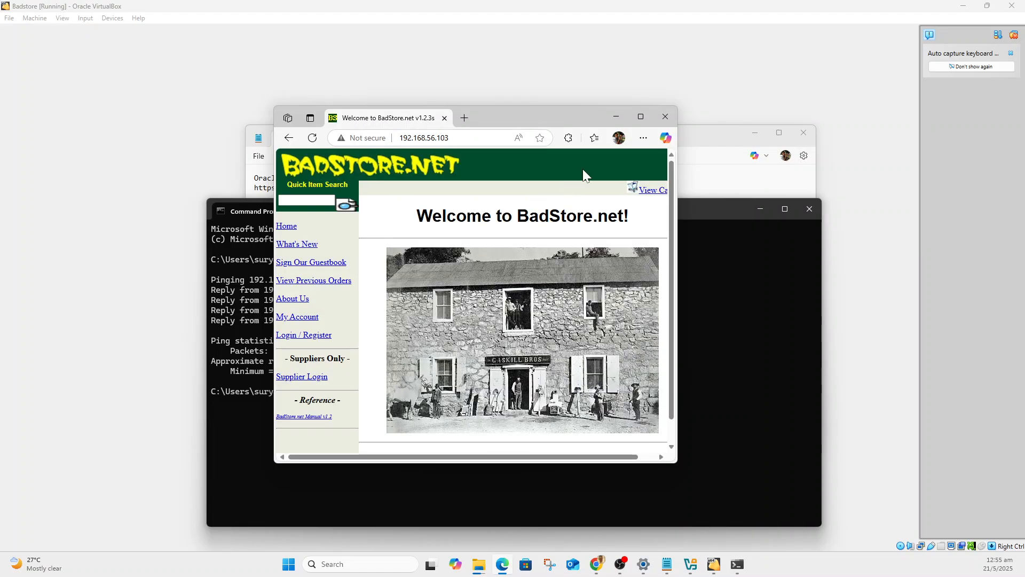
click(641, 116)
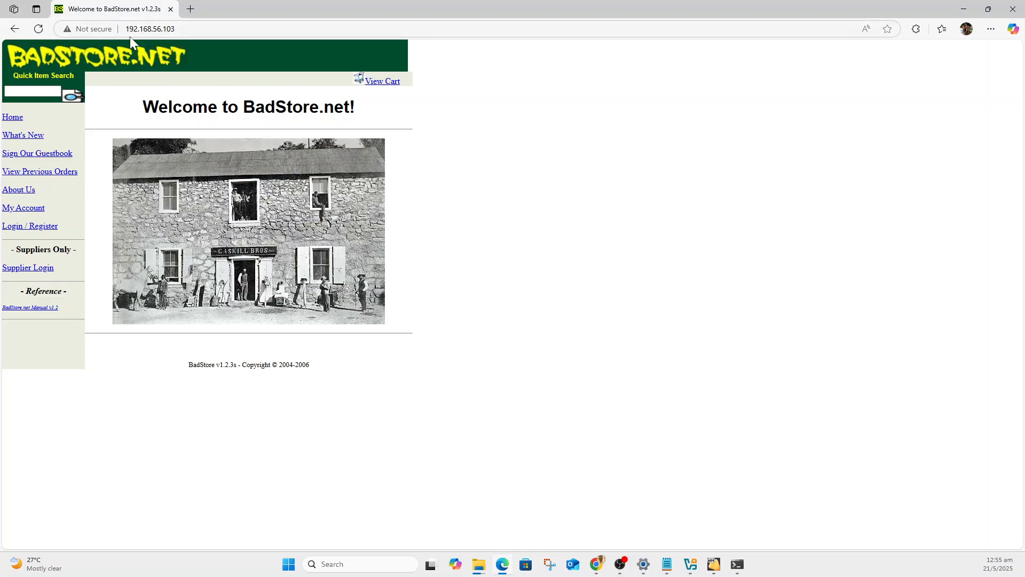
key(ctrl+l)
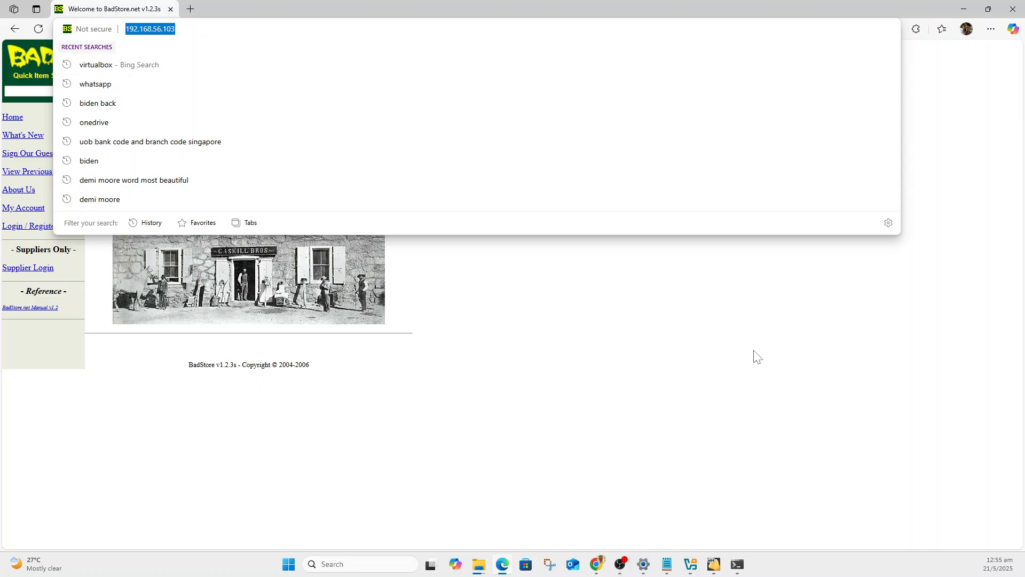
Start a Command Prompt with administrator rights.
click(292, 571)
text(cmd)
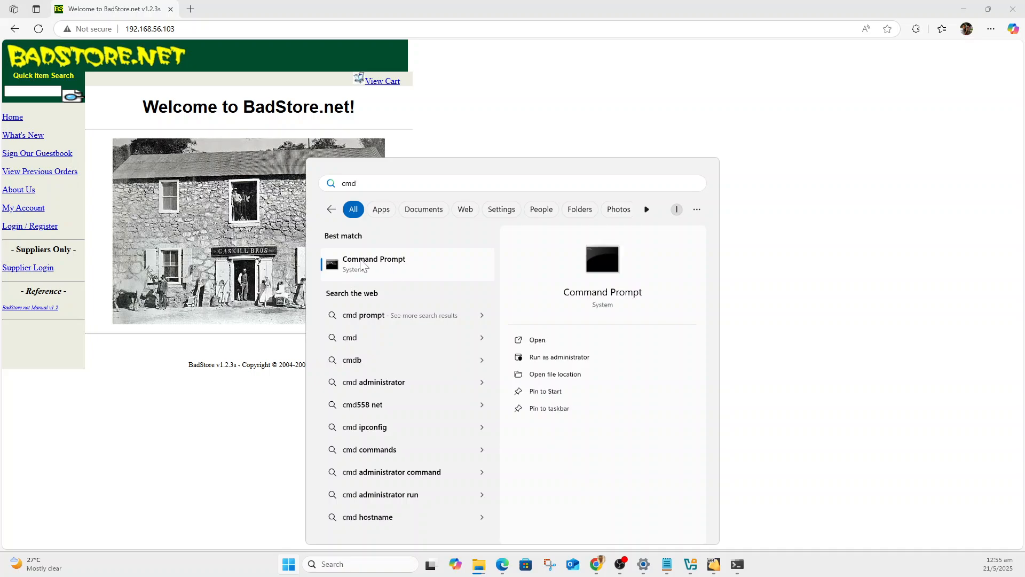
click(550, 358)
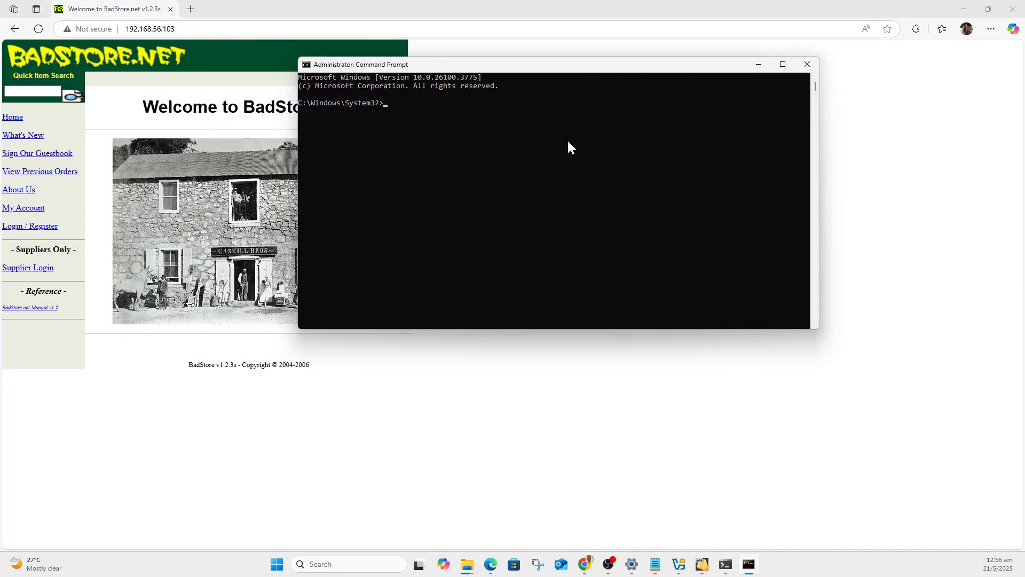
Open drivers\etc\hosts in Notepad from the administrator prompt and enlarge its window to show the last entries.
click(475, 164)
text(notepad drivers\etc\hosts)
key(Return)
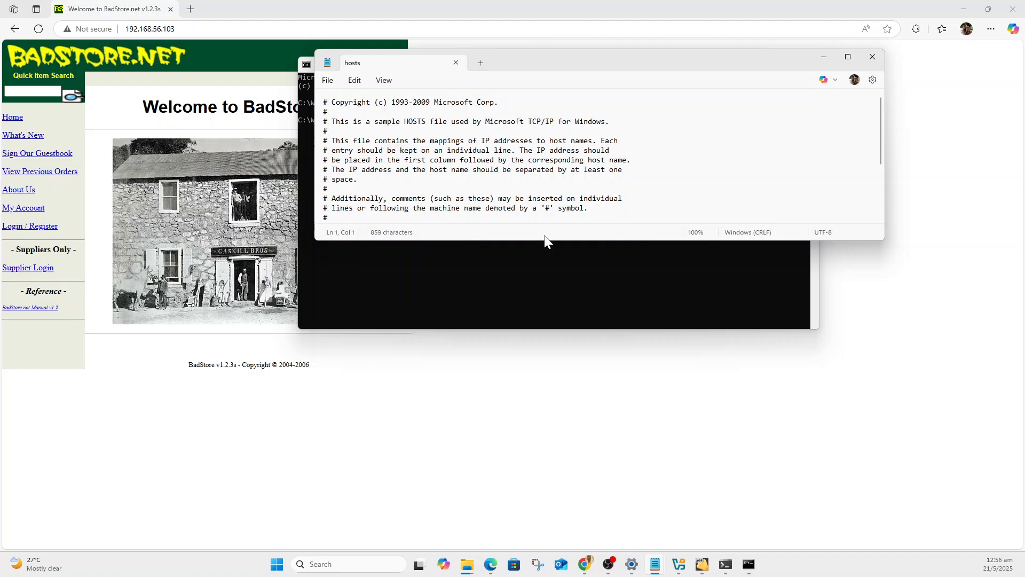
drag(543, 241, 536, 336)
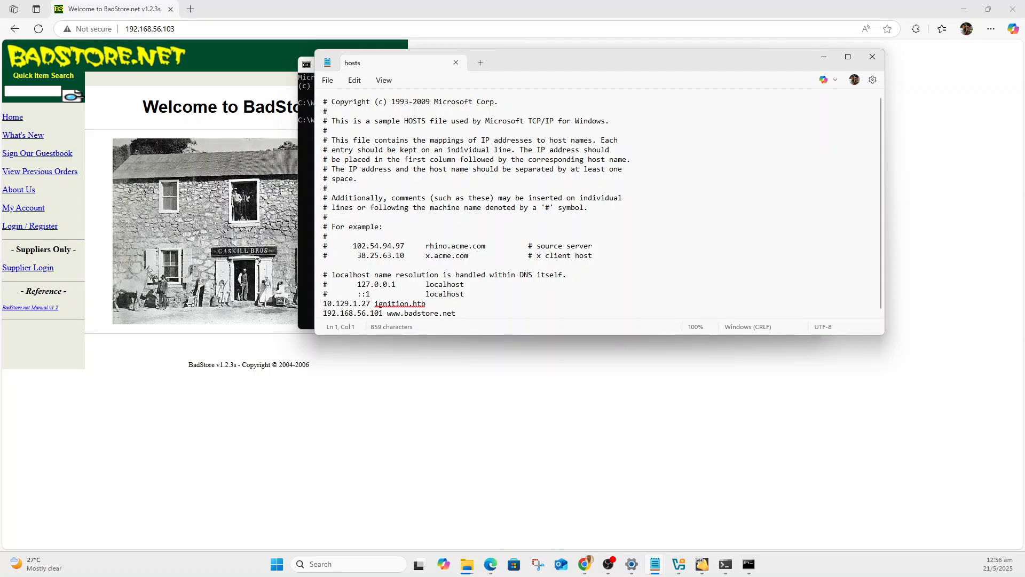
click(379, 313)
key(Delete)
text(3)
click(328, 82)
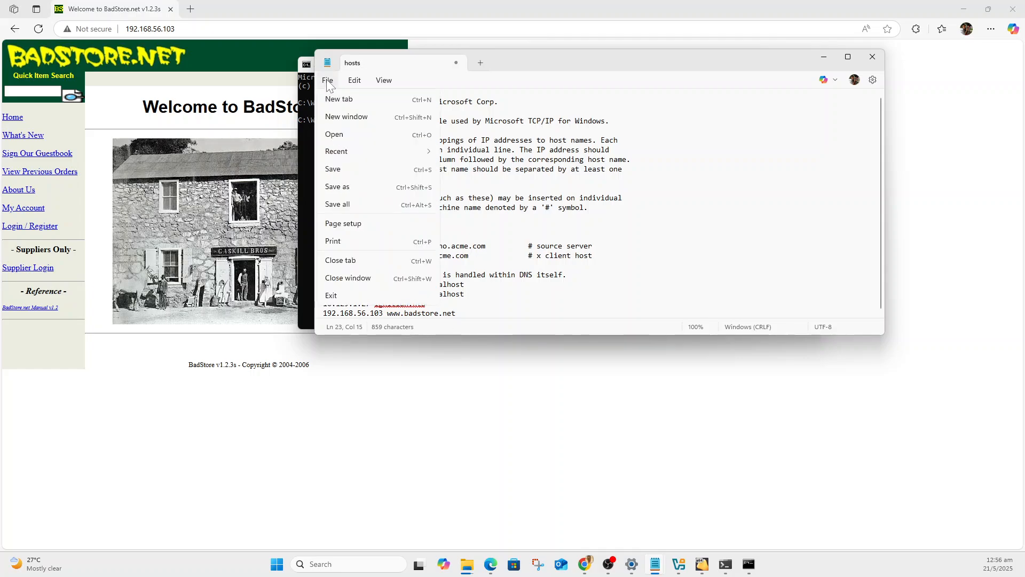
click(332, 169)
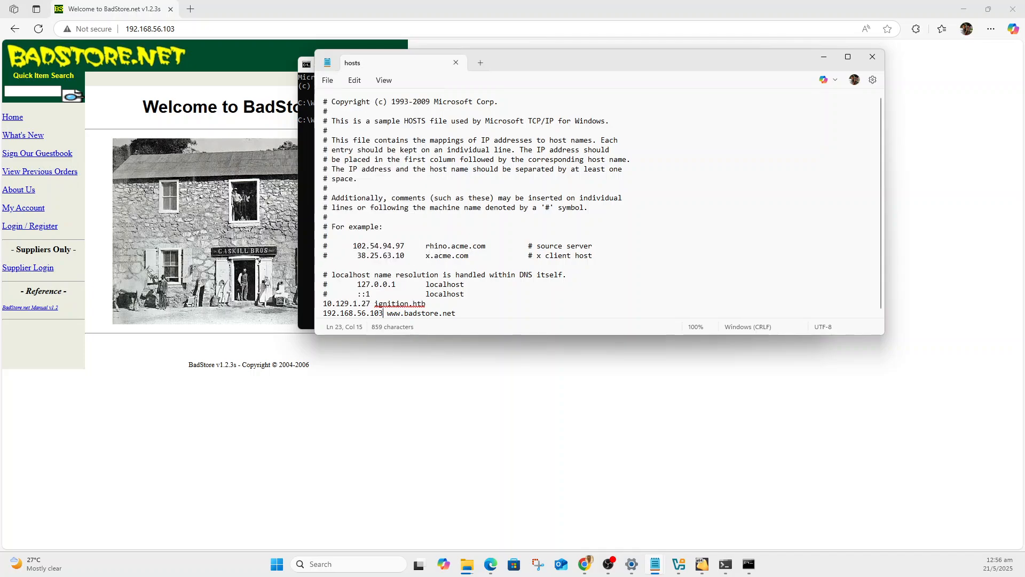
click(872, 57)
click(199, 29)
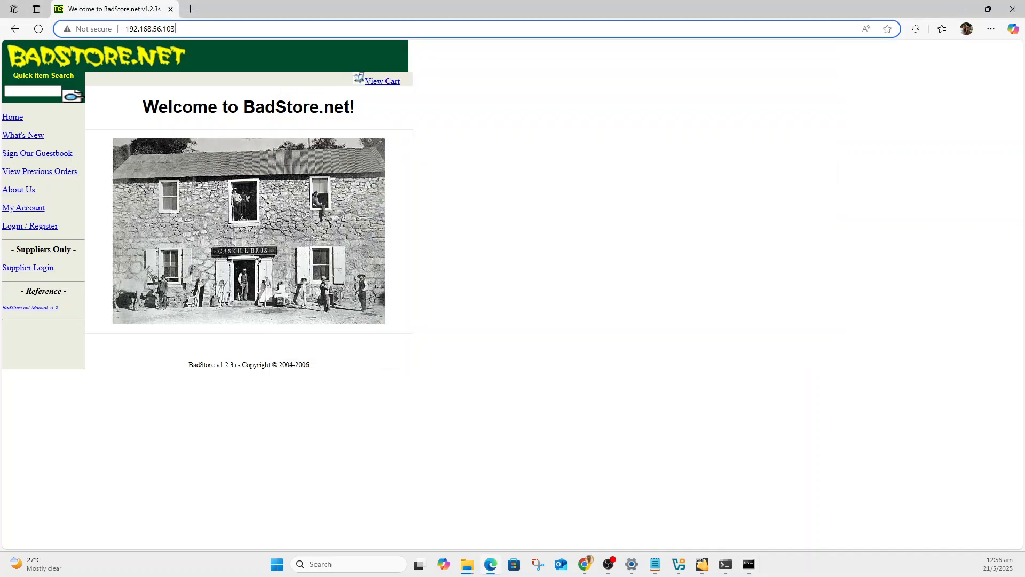
key(BackSpace)
key(BackSpace)
key(BackSpace)
key(BackSpace)
key(BackSpace)
key(BackSpace)
key(BackSpace)
key(BackSpace)
key(BackSpace)
key(BackSpace)
key(BackSpace)
key(BackSpace)
key(BackSpace)
key(BackSpace)
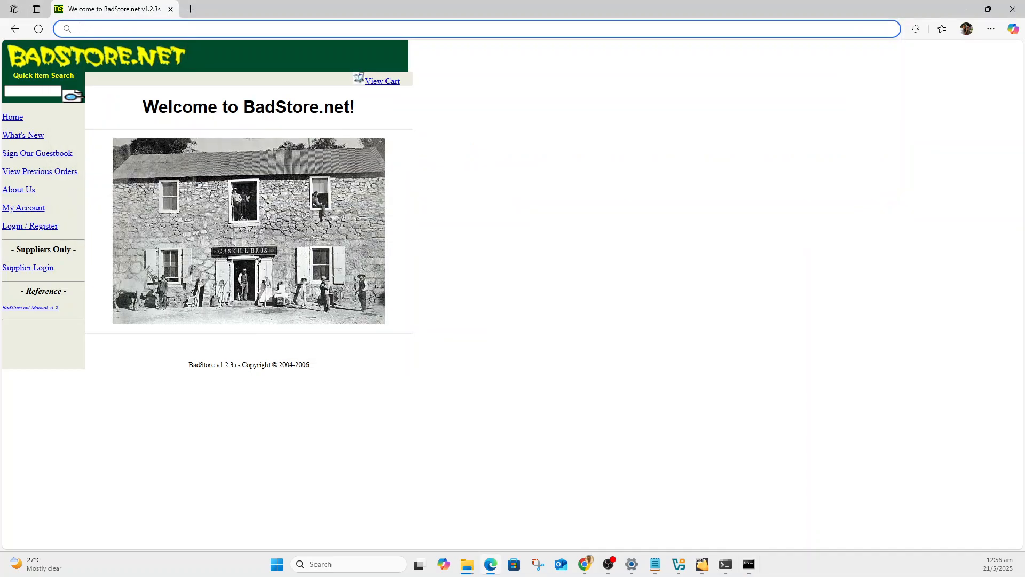
text(http://)
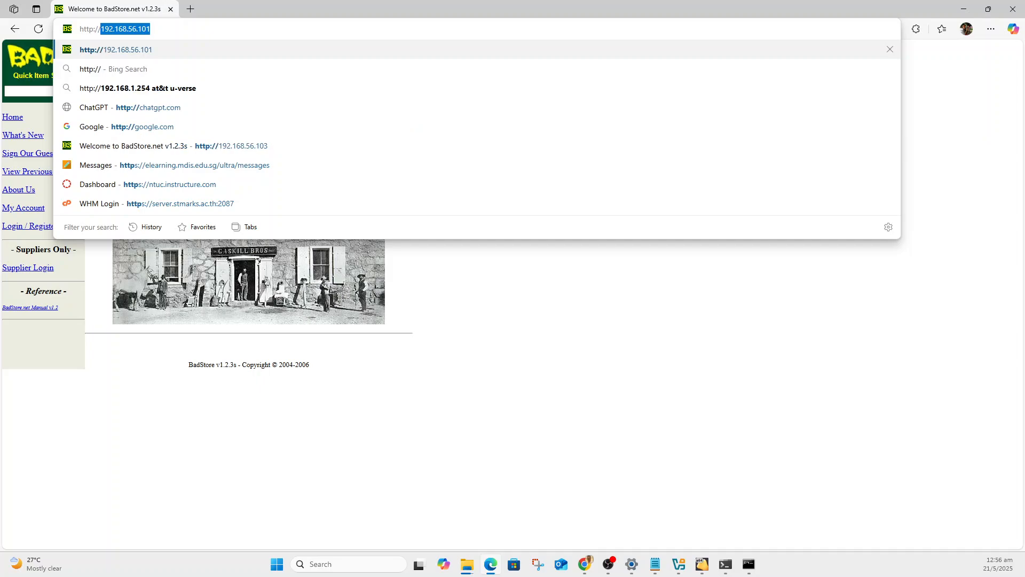
text(www)
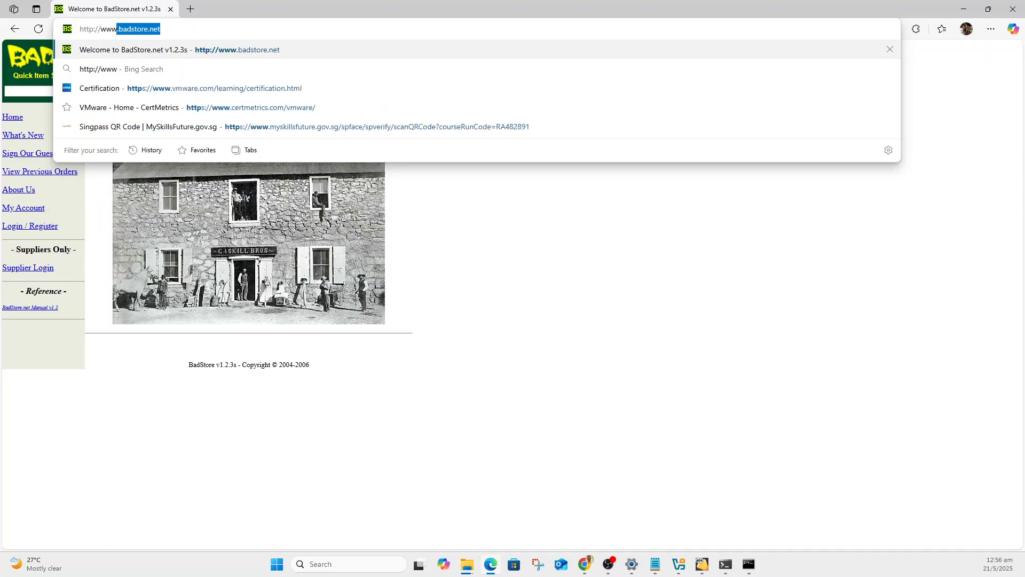
key(Up)
key(BackSpace)
key(BackSpace)
key(BackSpace)
key(BackSpace)
key(BackSpace)
key(BackSpace)
key(BackSpace)
key(BackSpace)
key(BackSpace)
key(BackSpace)
key(BackSpace)
key(BackSpace)
key(BackSpace)
key(BackSpace)
key(BackSpace)
key(BackSpace)
key(BackSpace)
key(BackSpace)
key(BackSpace)
key(BackSpace)
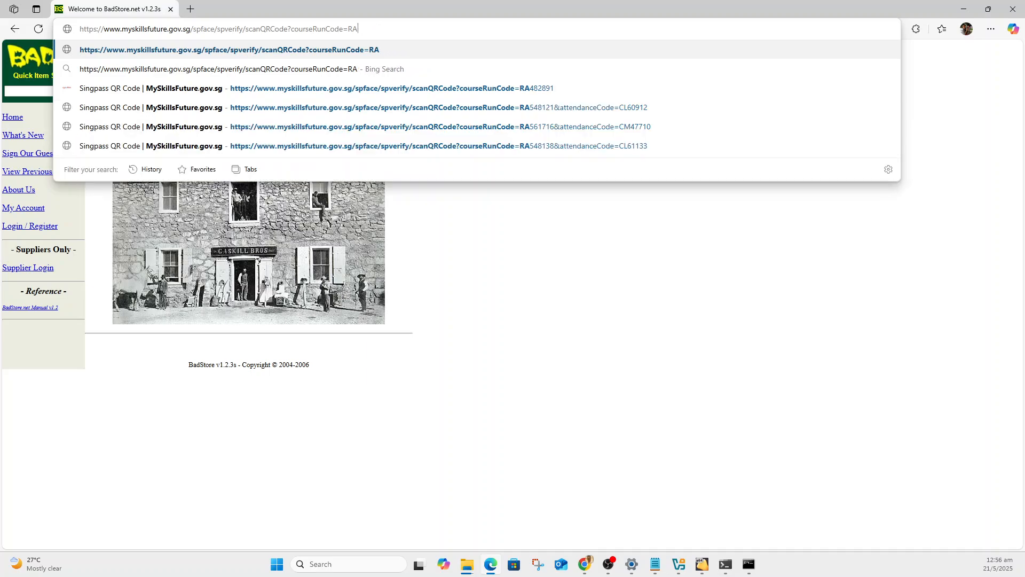
key(BackSpace)
key(BackSpace)
key(BackSpace)
key(BackSpace)
key(BackSpace)
key(BackSpace)
key(BackSpace)
key(BackSpace)
key(BackSpace)
key(BackSpace)
key(BackSpace)
key(BackSpace)
key(BackSpace)
key(BackSpace)
key(BackSpace)
key(BackSpace)
key(BackSpace)
key(BackSpace)
key(BackSpace)
key(BackSpace)
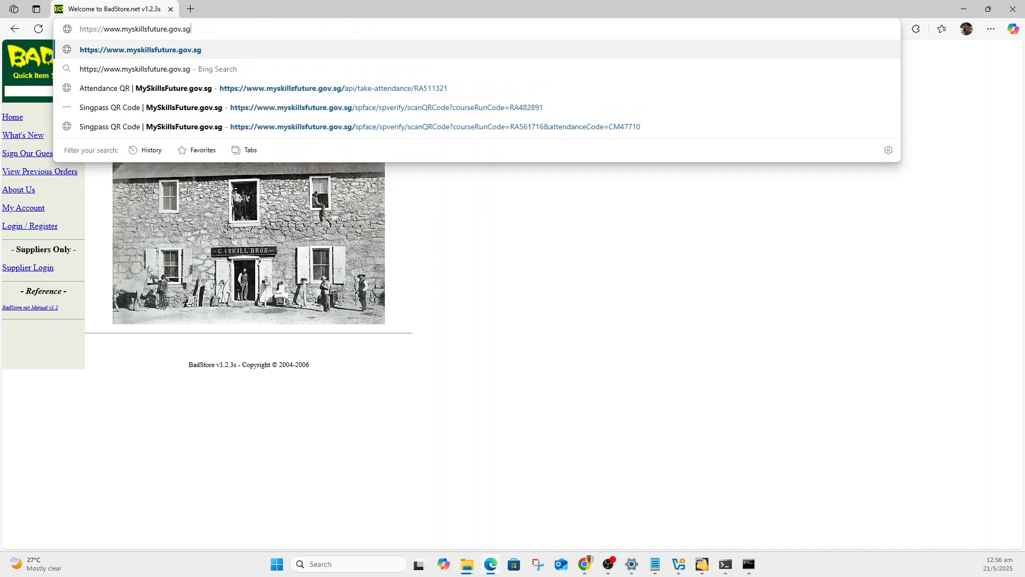
key(BackSpace)
key(BackSpace)
key(BackSpace)
key(BackSpace)
key(BackSpace)
key(BackSpace)
key(BackSpace)
key(BackSpace)
key(BackSpace)
key(BackSpace)
key(BackSpace)
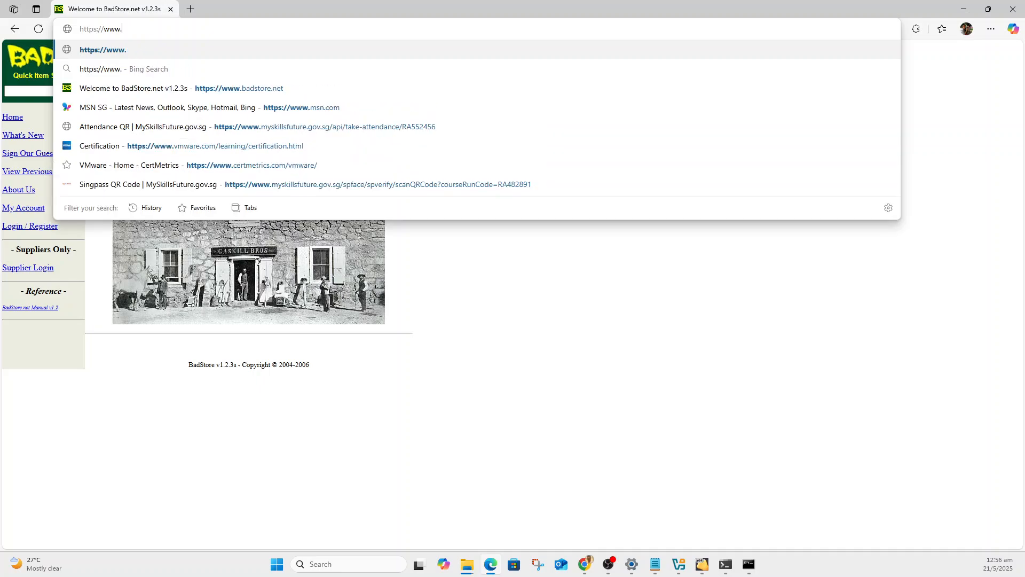
text(bads)
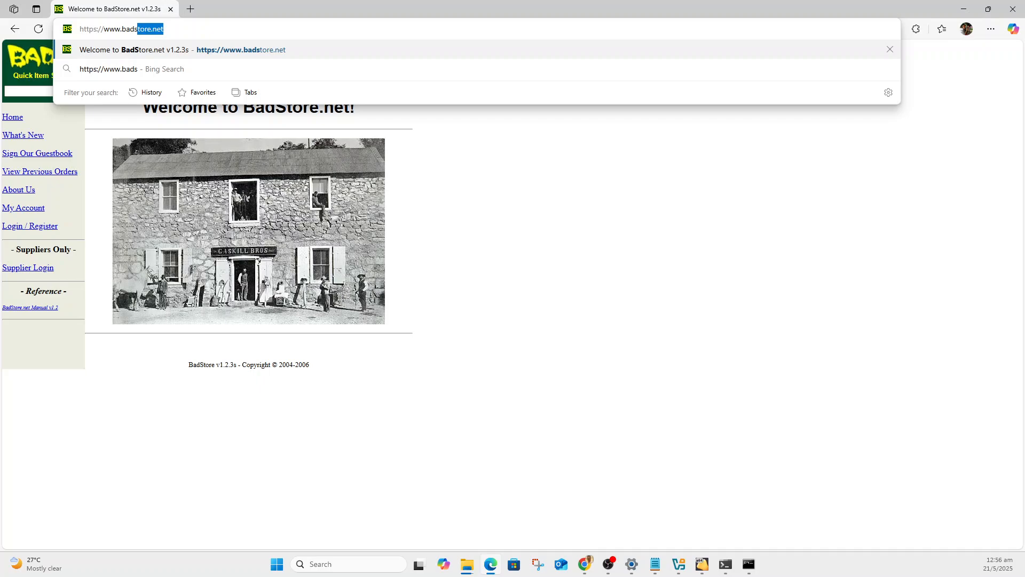
key(Right)
key(Return)
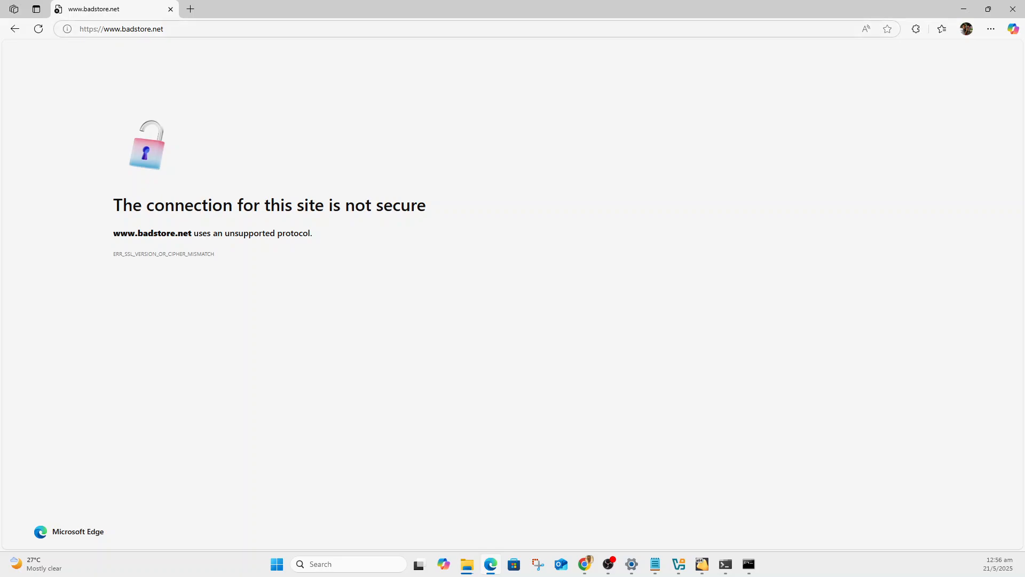
click(114, 29)
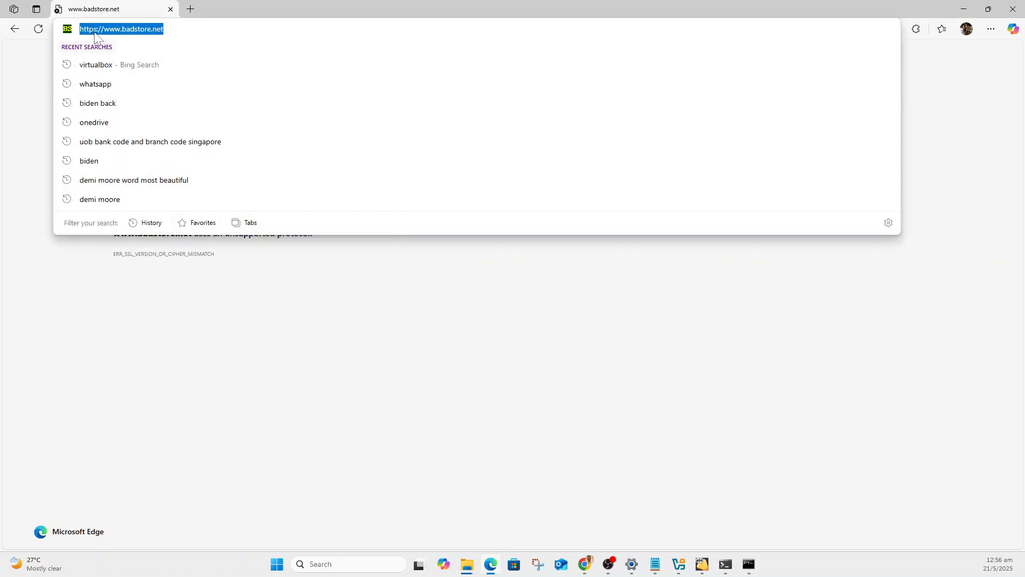
click(104, 34)
key(BackSpace)
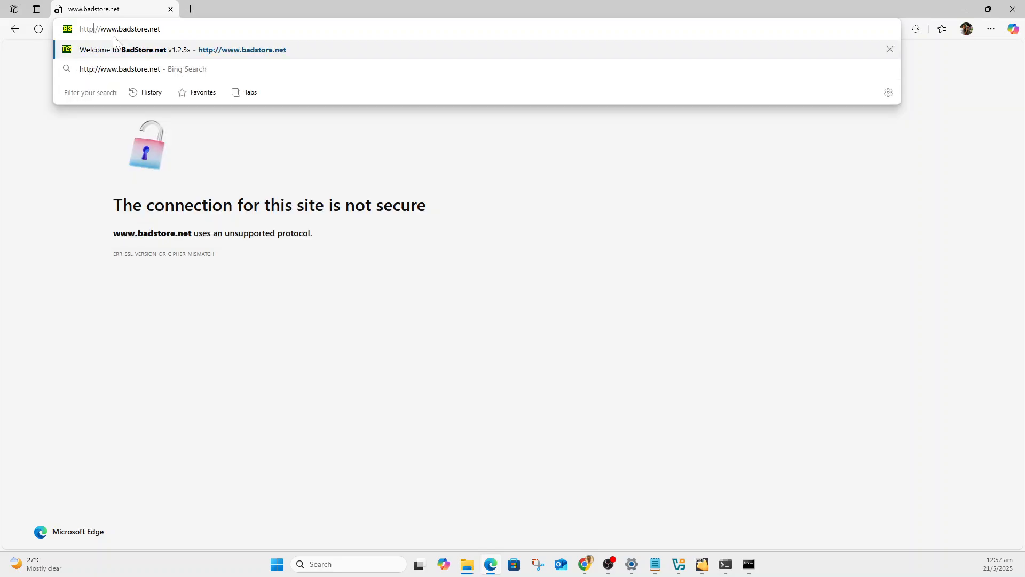
key(Return)
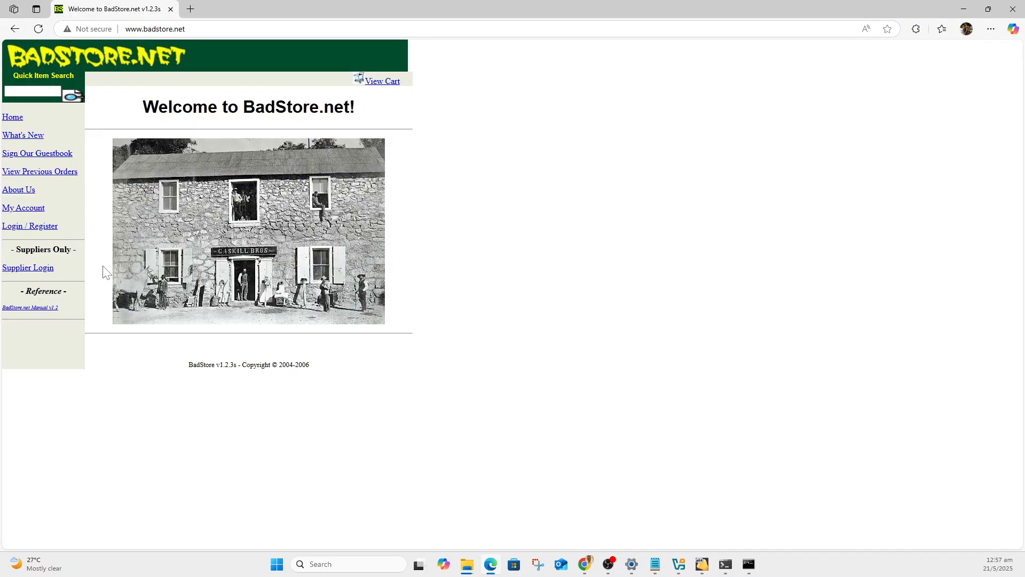
click(171, 29)
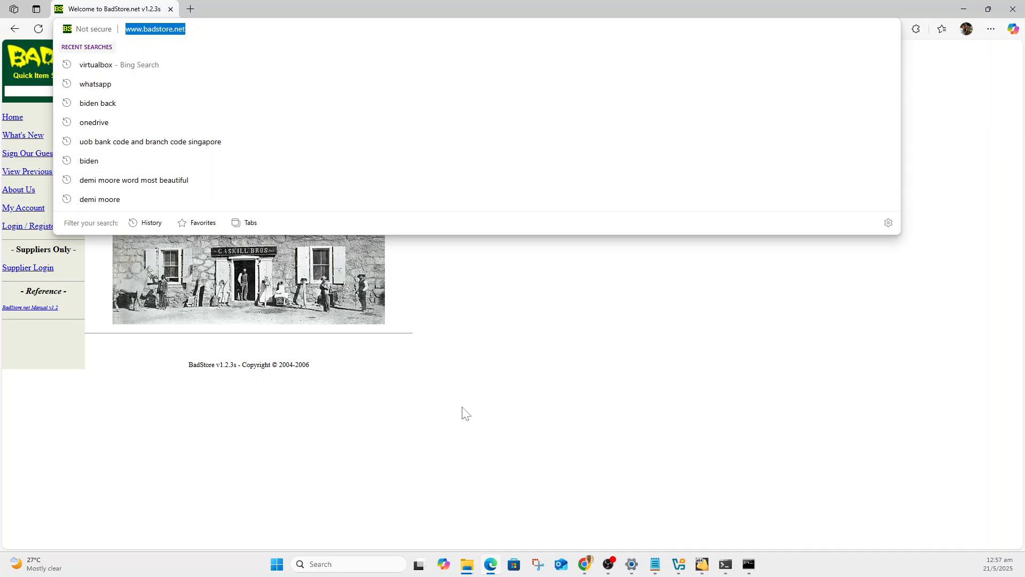
click(456, 386)
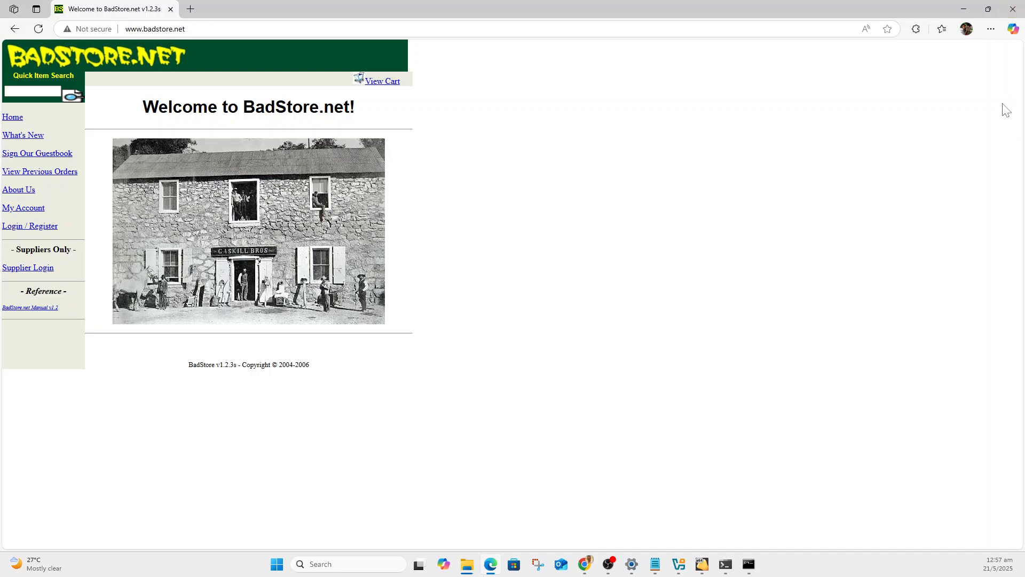
Bring the Kali VM extraction's progress window to the front to check the remaining time.
mouse_move(657, 569)
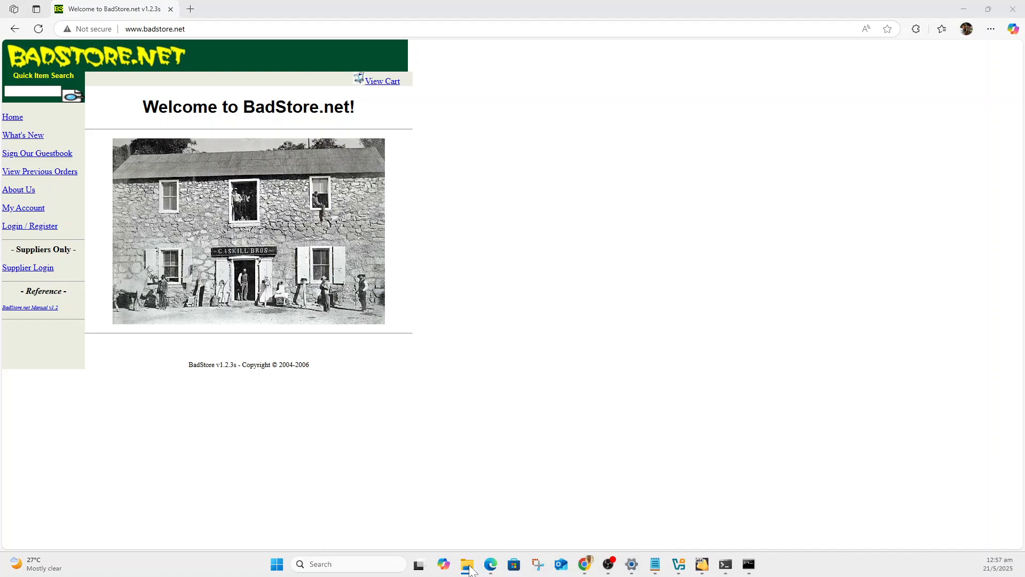
mouse_move(467, 572)
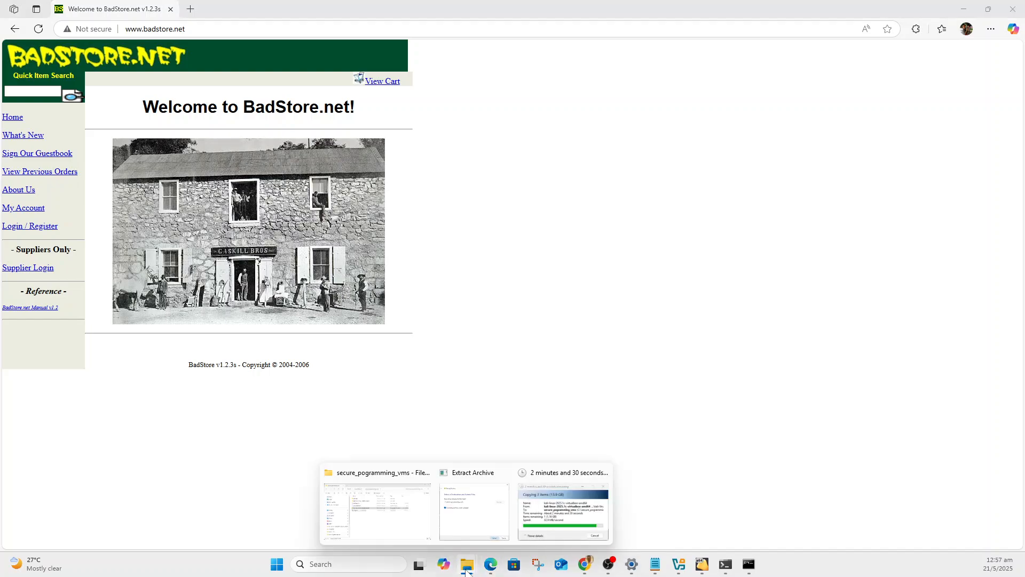
click(565, 506)
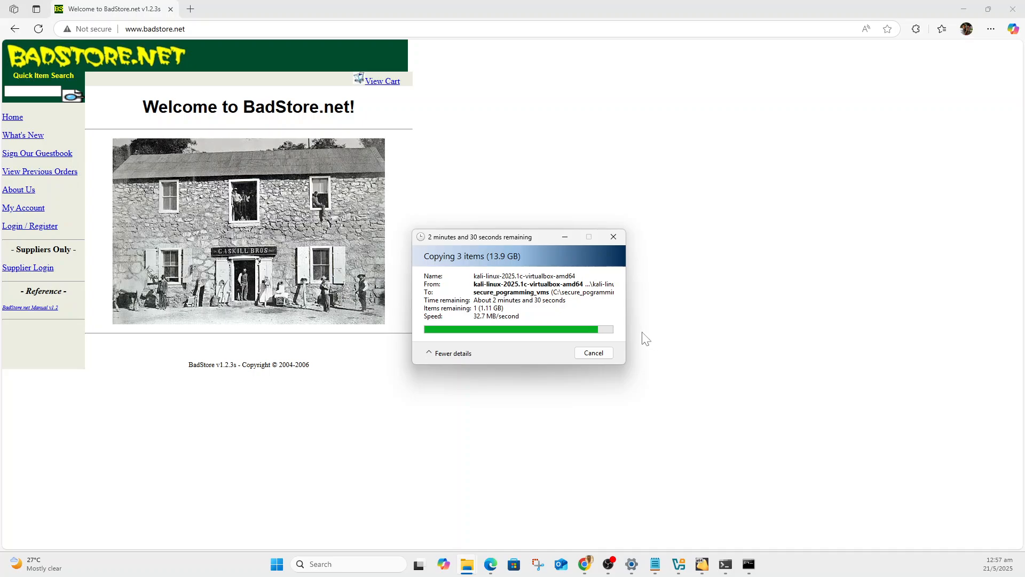